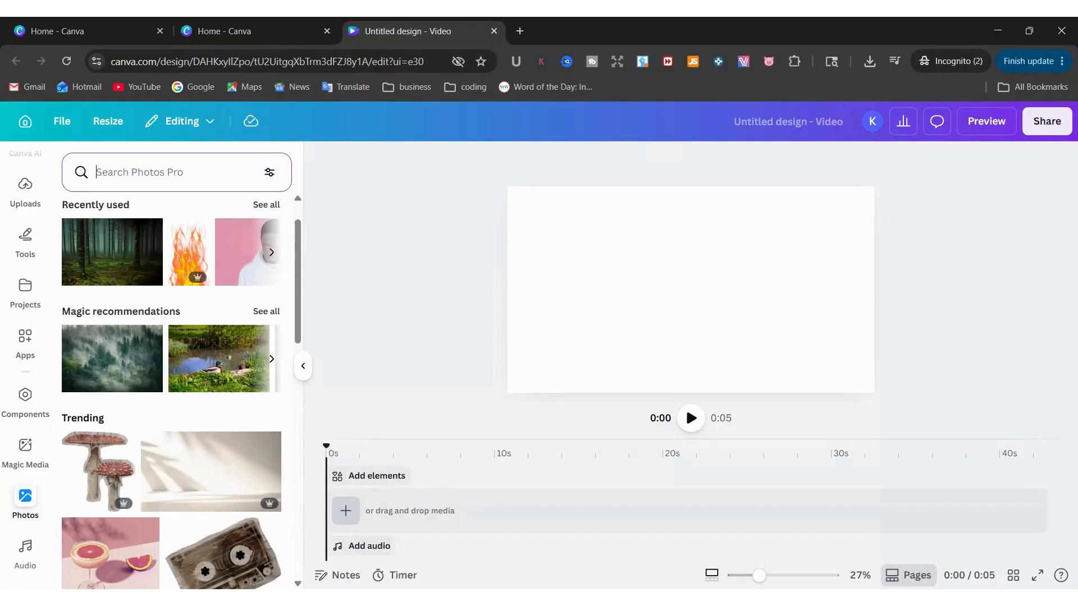
# Search the photos for "nature" and fill the video page with the forest waterfall photo
pyautogui.write('nature')
pyautogui.press('Return')
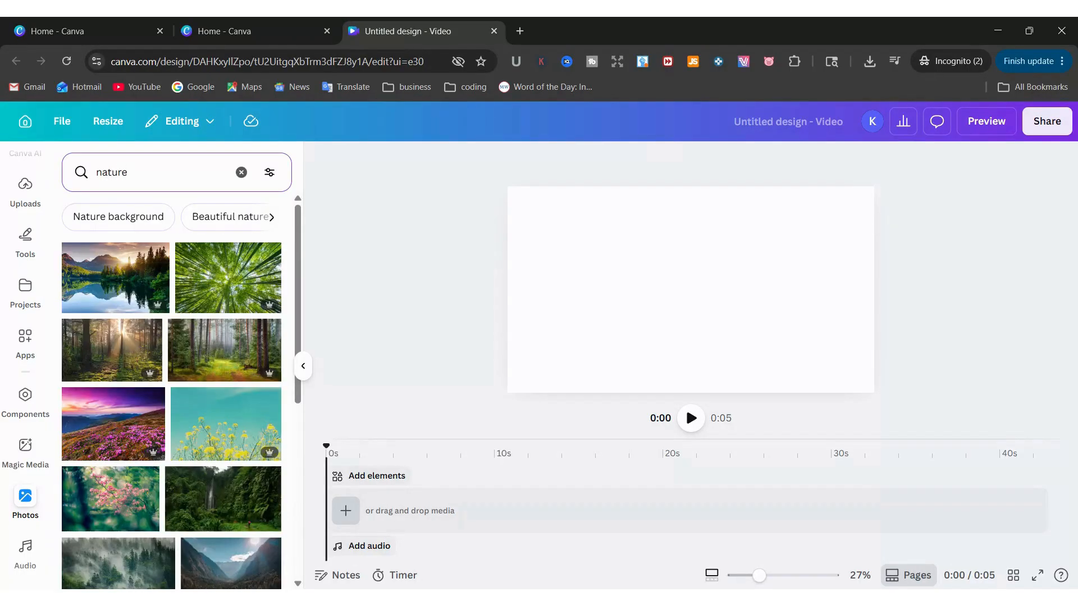
pyautogui.scroll(-6, 189, 394)
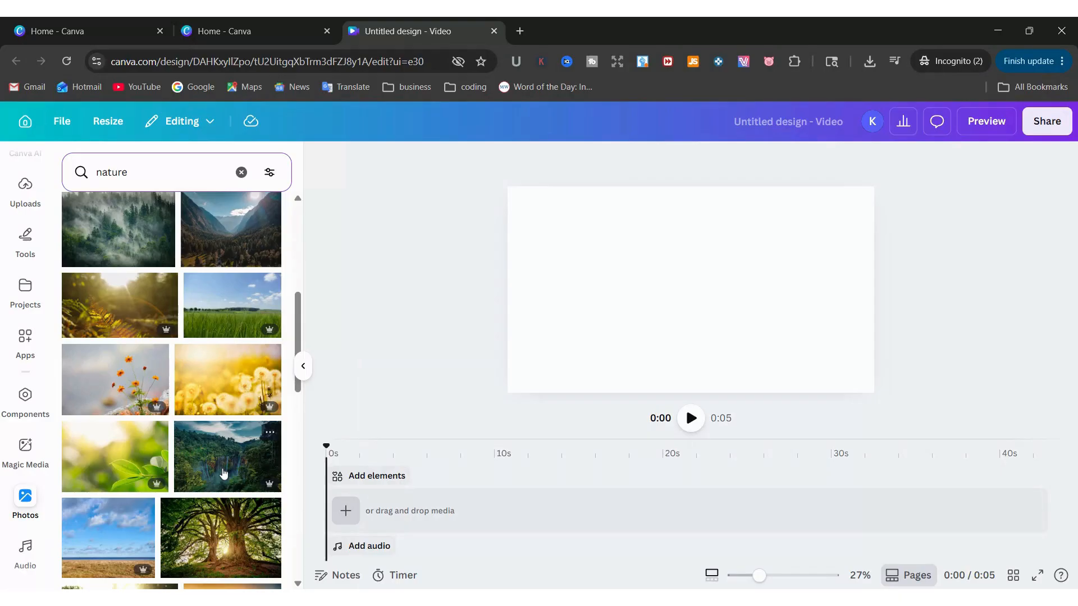
pyautogui.click(222, 468)
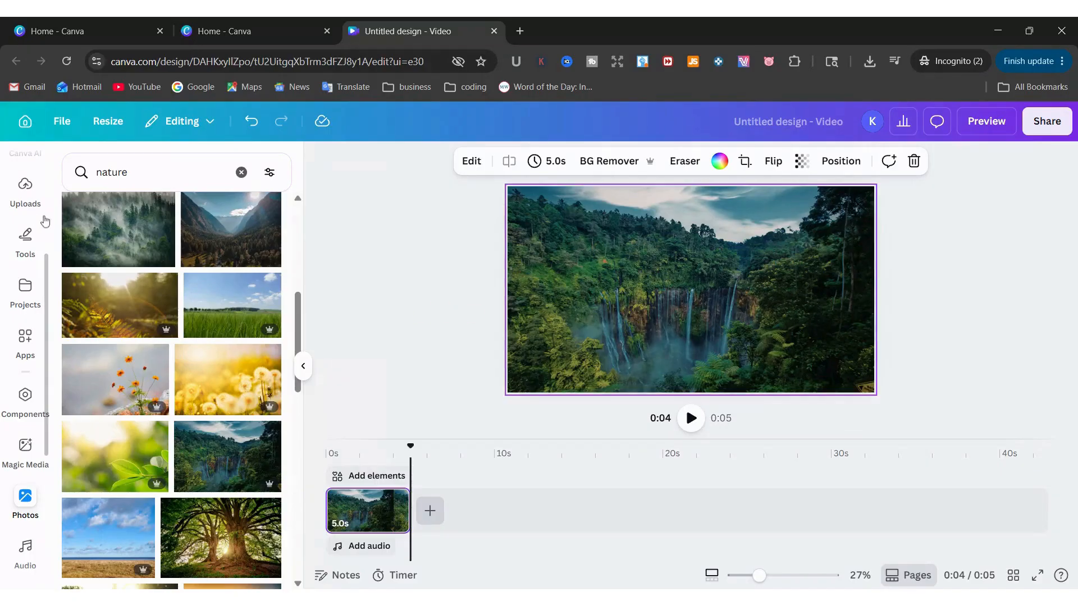
pyautogui.click(365, 515)
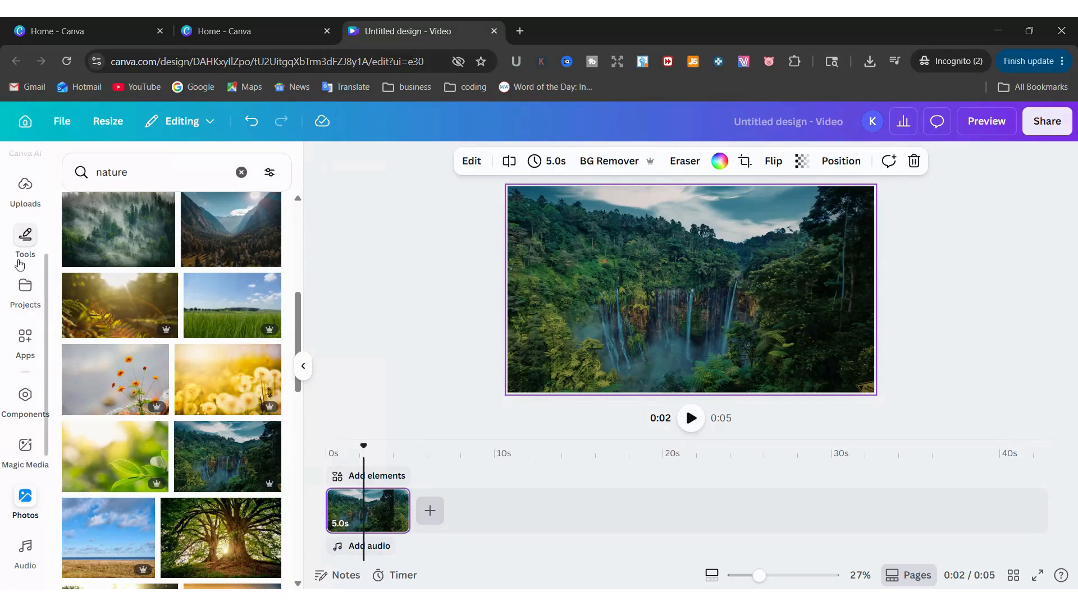
# Search the elements for "pterodactyl" and show all matching graphics
pyautogui.scroll(5, 23, 264)
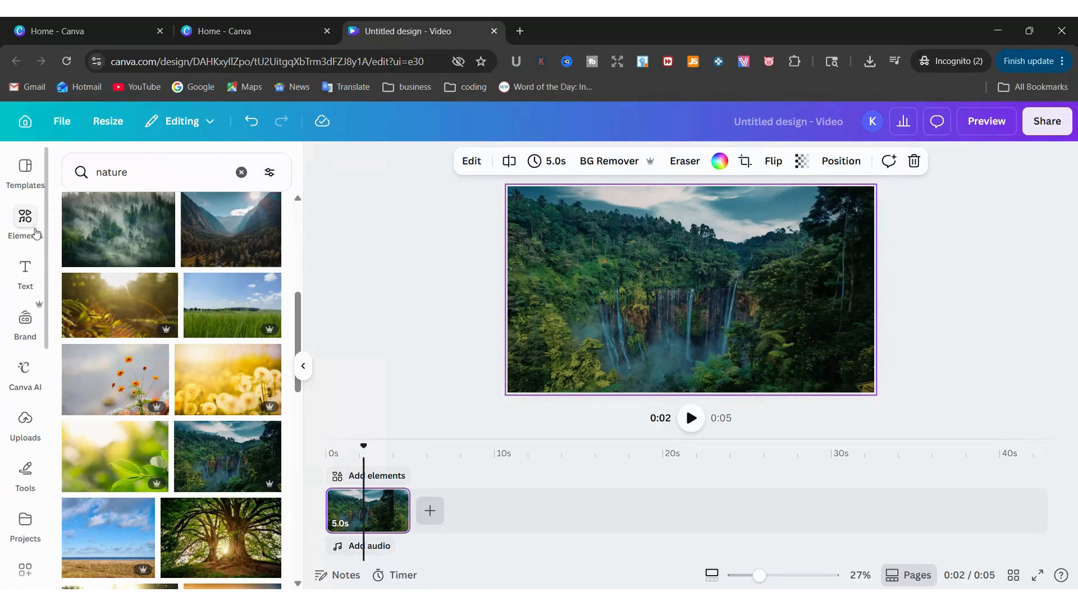
pyautogui.click(25, 216)
pyautogui.click(176, 167)
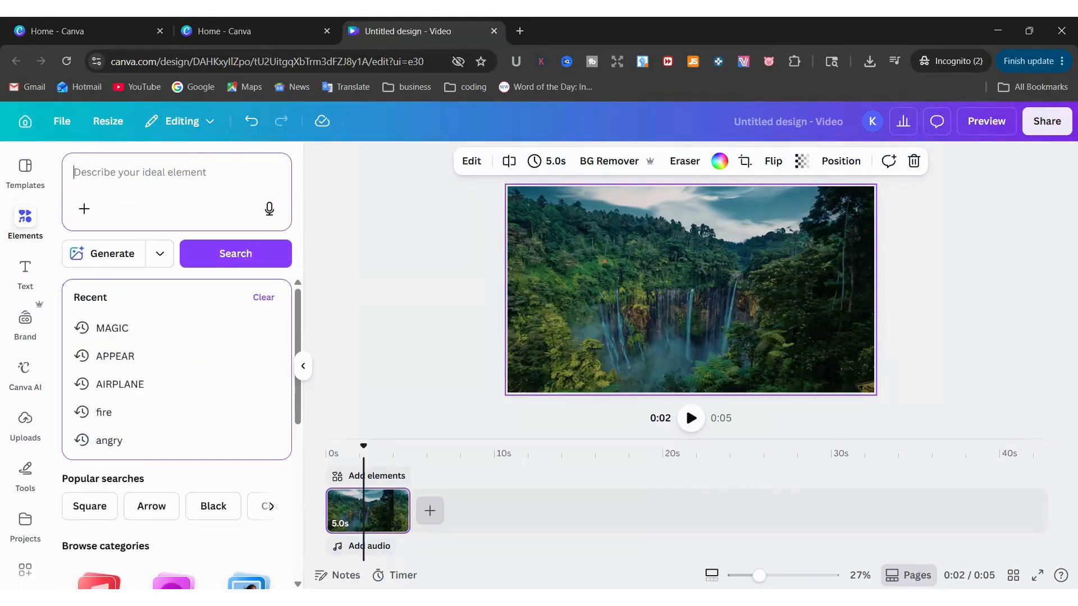
pyautogui.write('p')
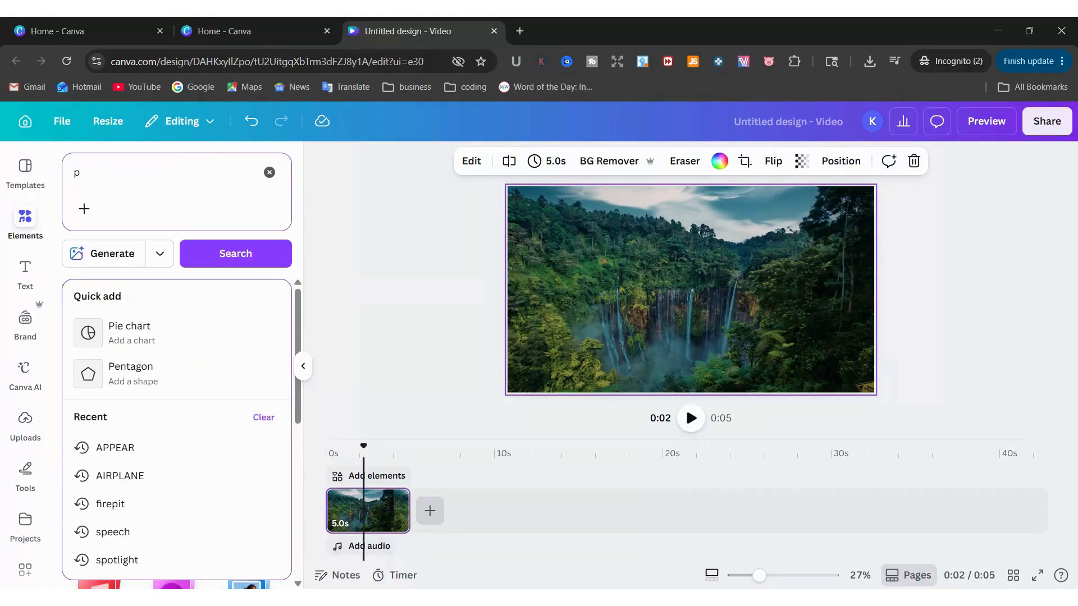
pyautogui.write('ter')
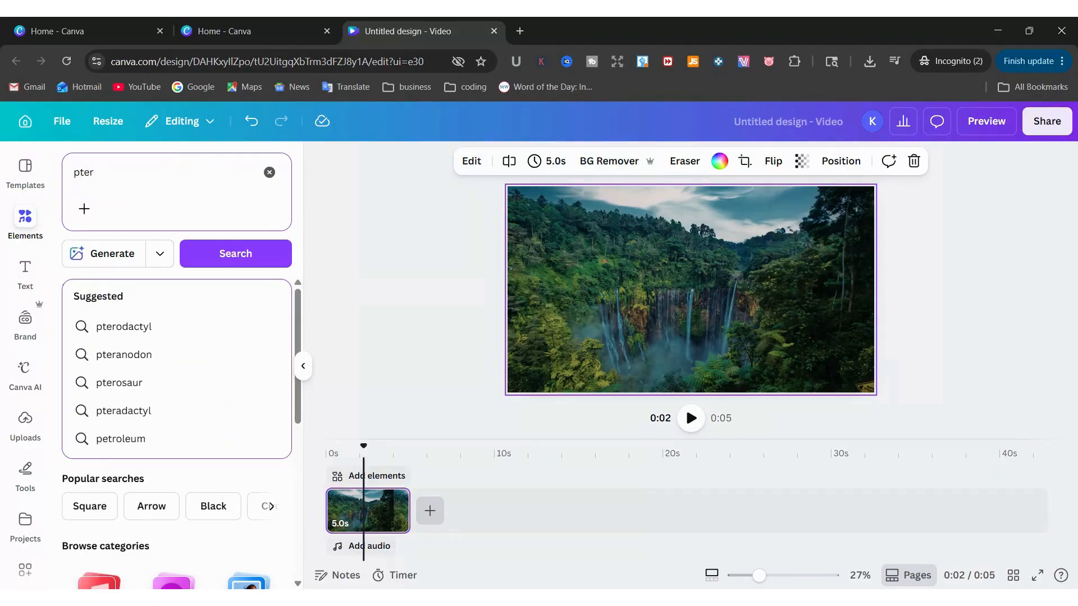
pyautogui.click(136, 329)
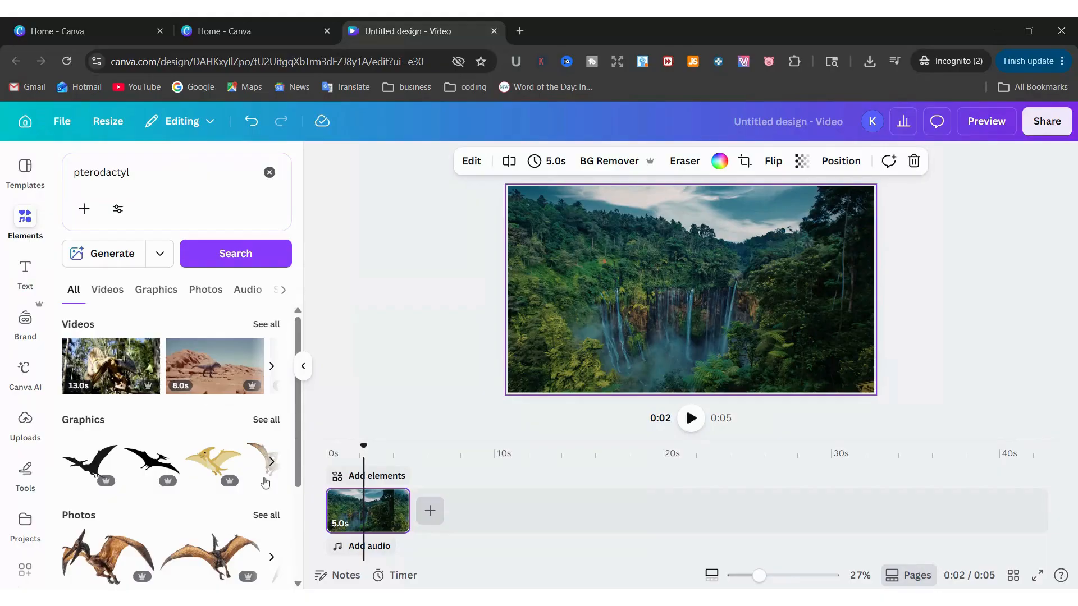
pyautogui.click(266, 420)
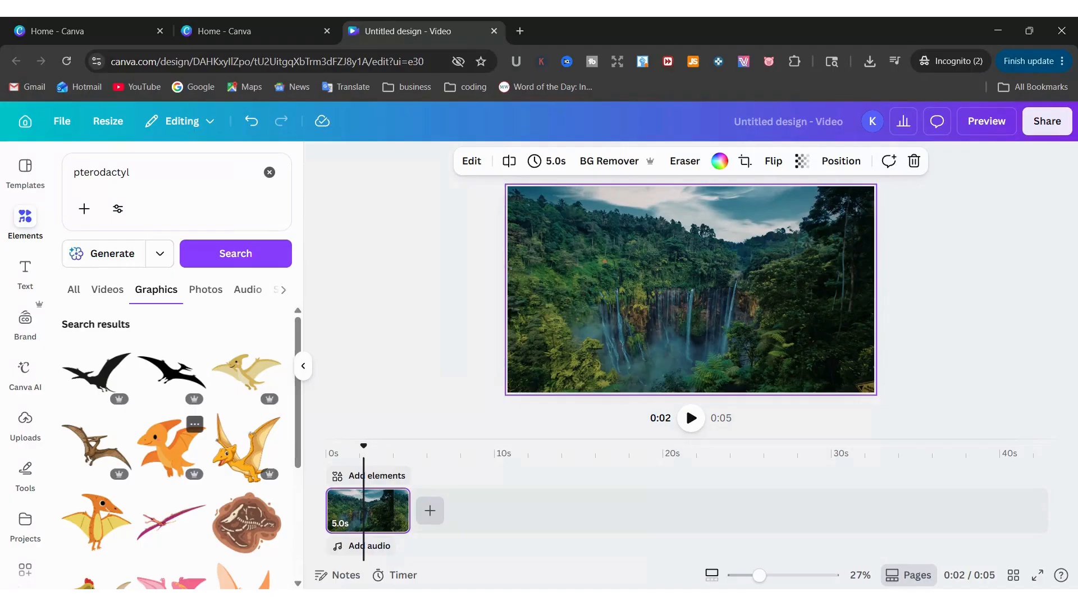
# Add the orange pterodactyl graphic with yellow wings to the waterfall scene
pyautogui.scroll(-2, 210, 473)
pyautogui.scroll(-4, 210, 473)
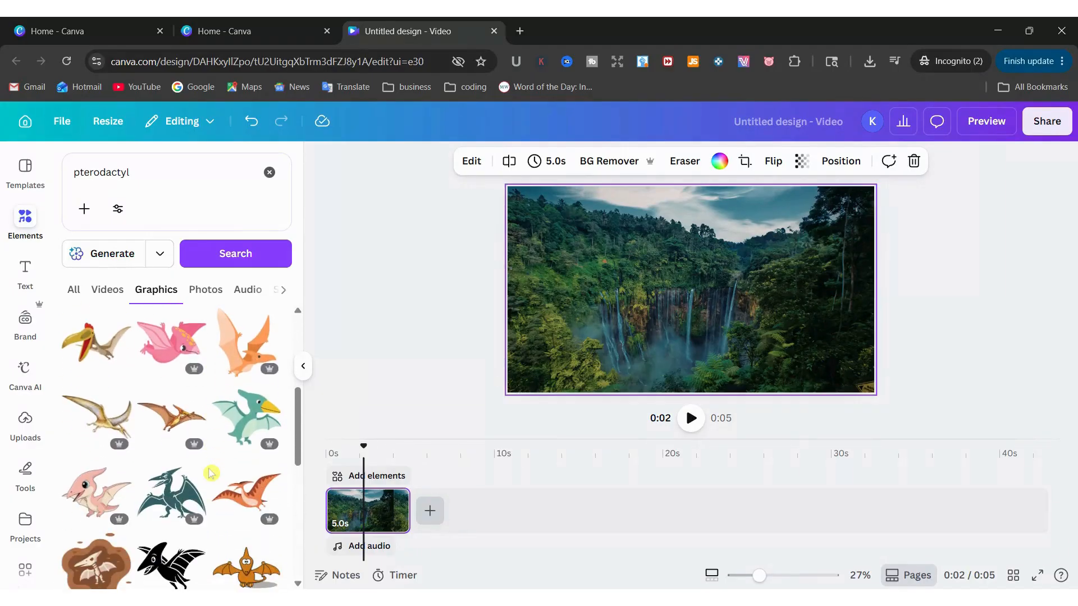
pyautogui.scroll(-3, 210, 473)
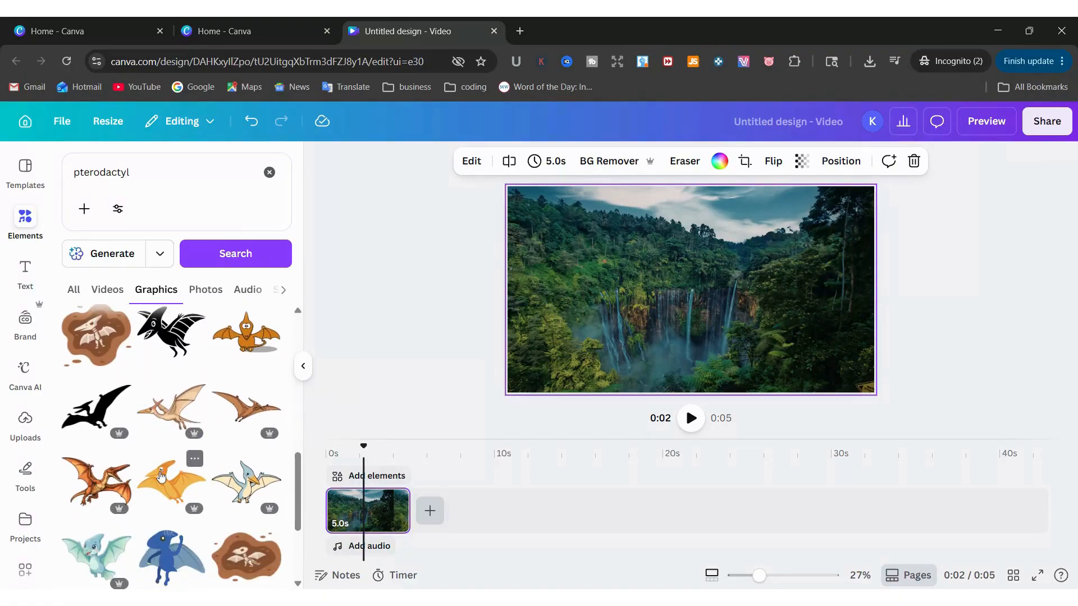
pyautogui.scroll(-1, 161, 476)
pyautogui.scroll(1, 192, 487)
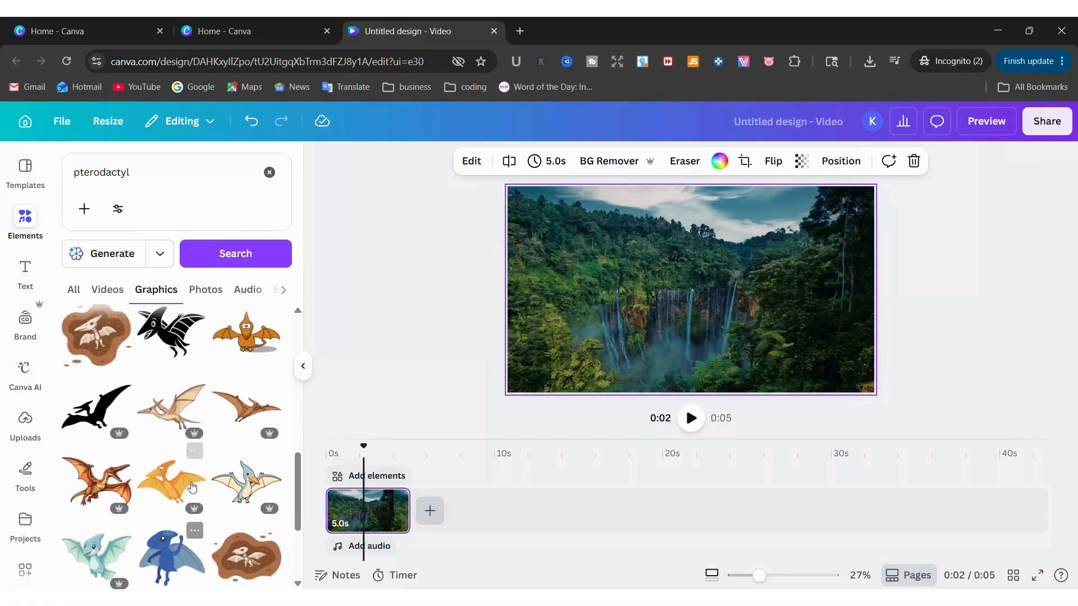
pyautogui.scroll(5, 192, 486)
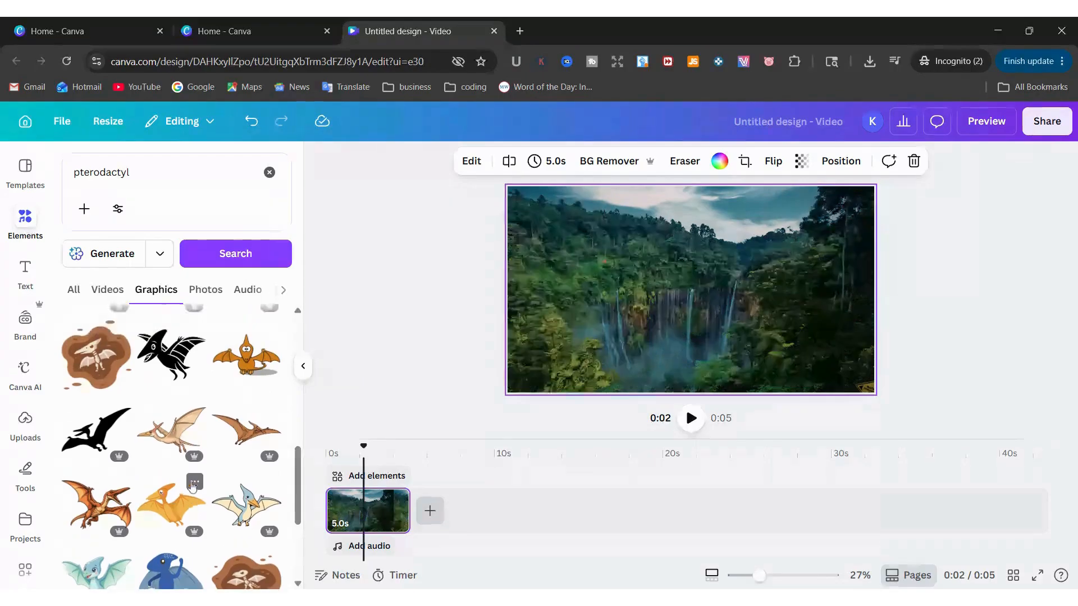
pyautogui.scroll(3, 192, 486)
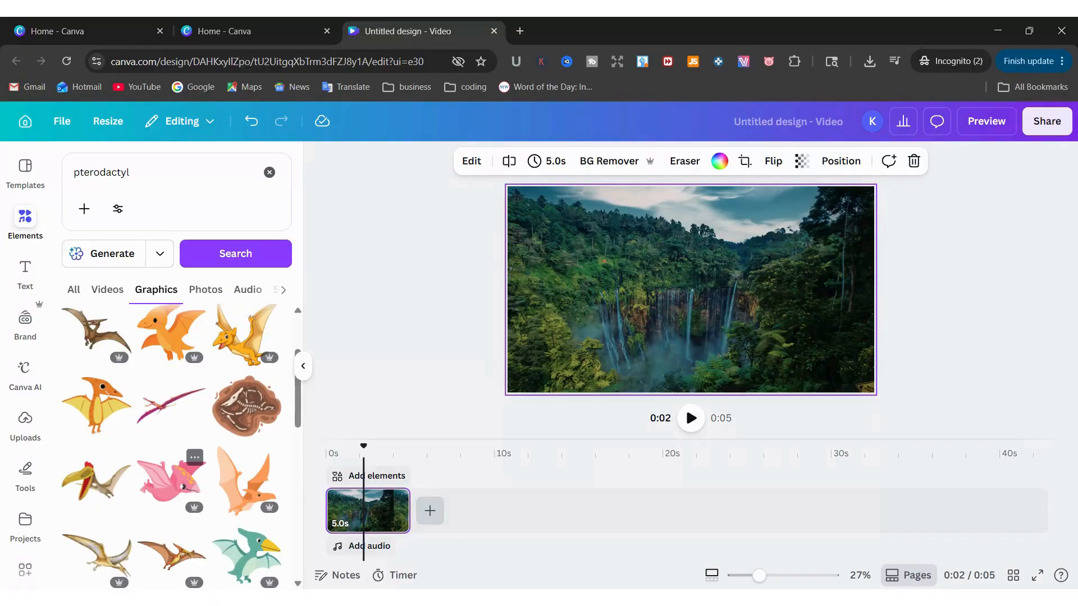
pyautogui.click(101, 431)
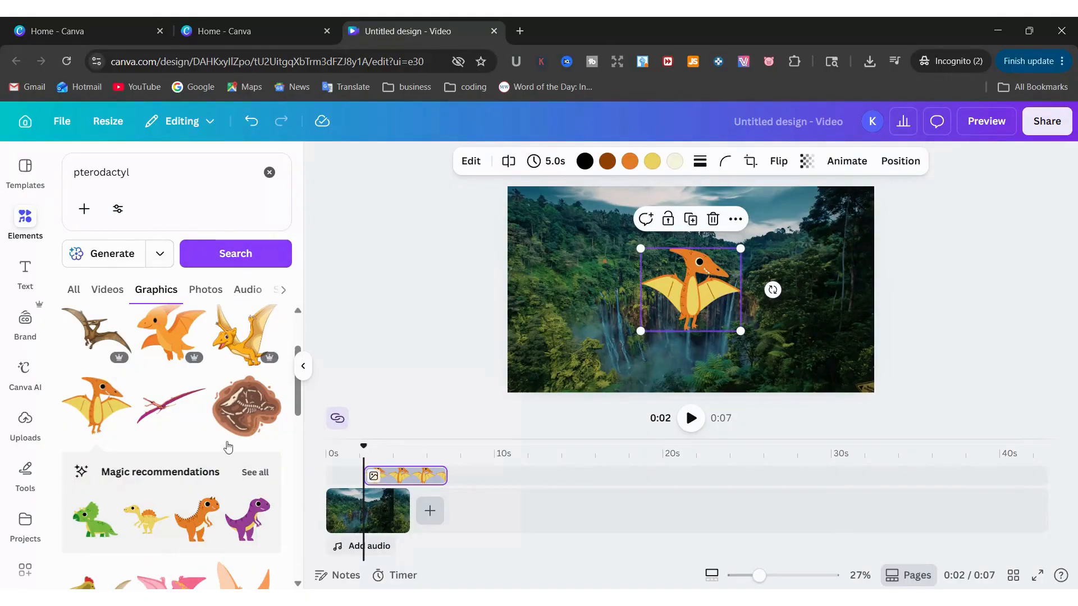
# Replace the orange pterodactyl with the green flying one and place it on the left half of the scene
pyautogui.scroll(-5, 226, 449)
pyautogui.scroll(-3, 225, 457)
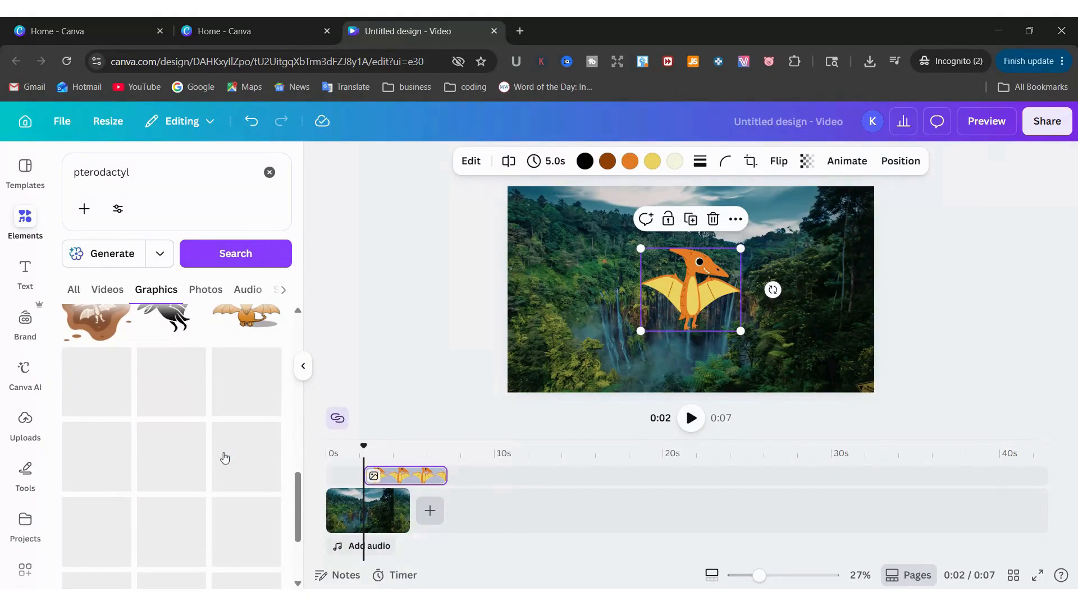
pyautogui.scroll(-8, 225, 457)
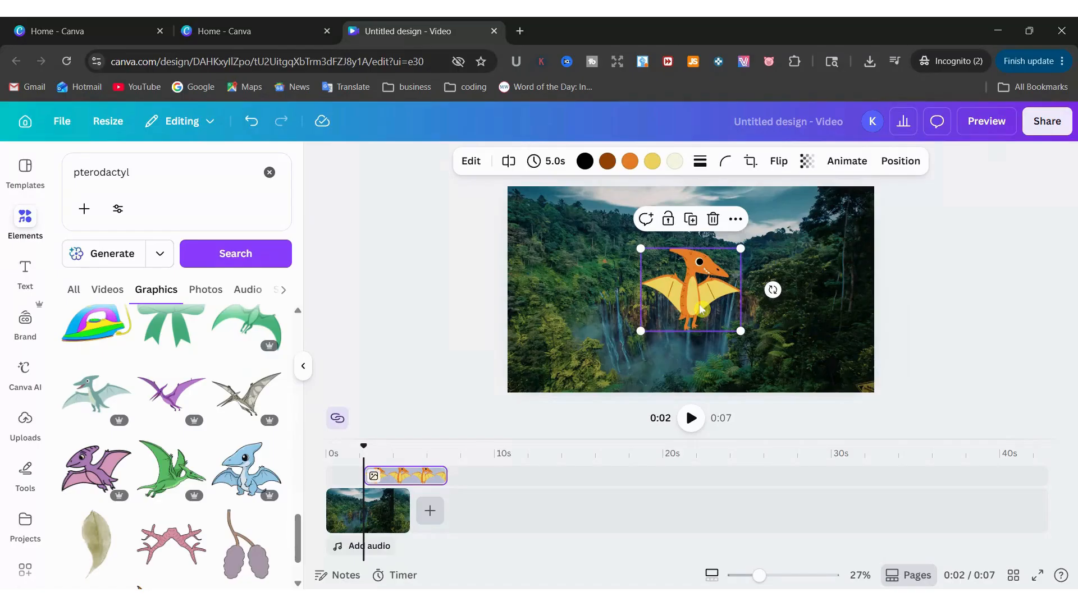
pyautogui.press('Delete')
pyautogui.click(171, 468)
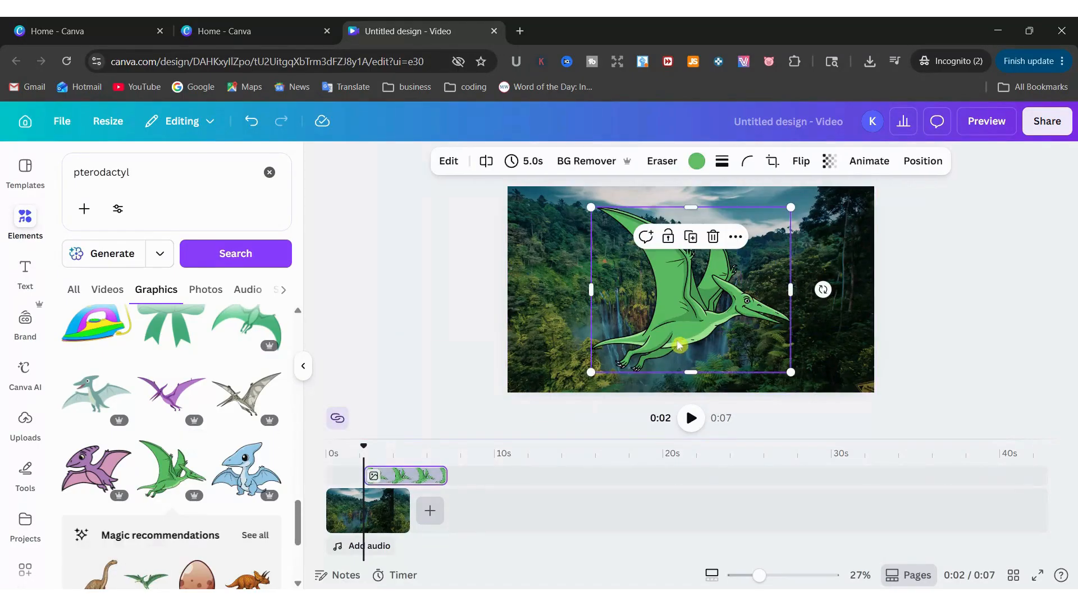
pyautogui.moveTo(679, 345); pyautogui.dragTo(604, 336)
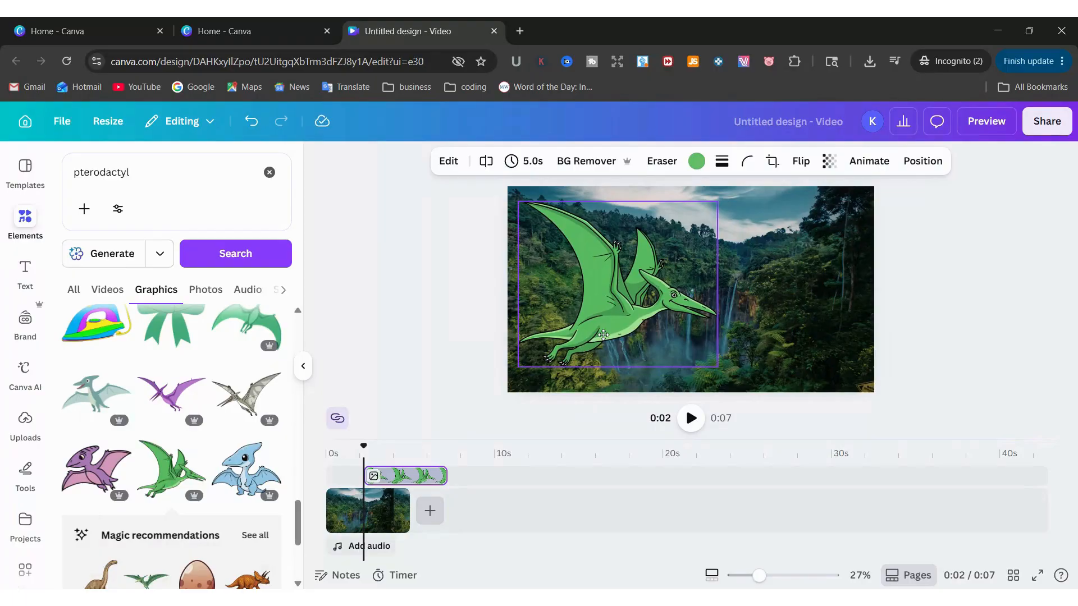
# Shift the green pterodactyl's clip on the timeline to start at 0s, aligned with the waterfall clip
pyautogui.click(303, 366)
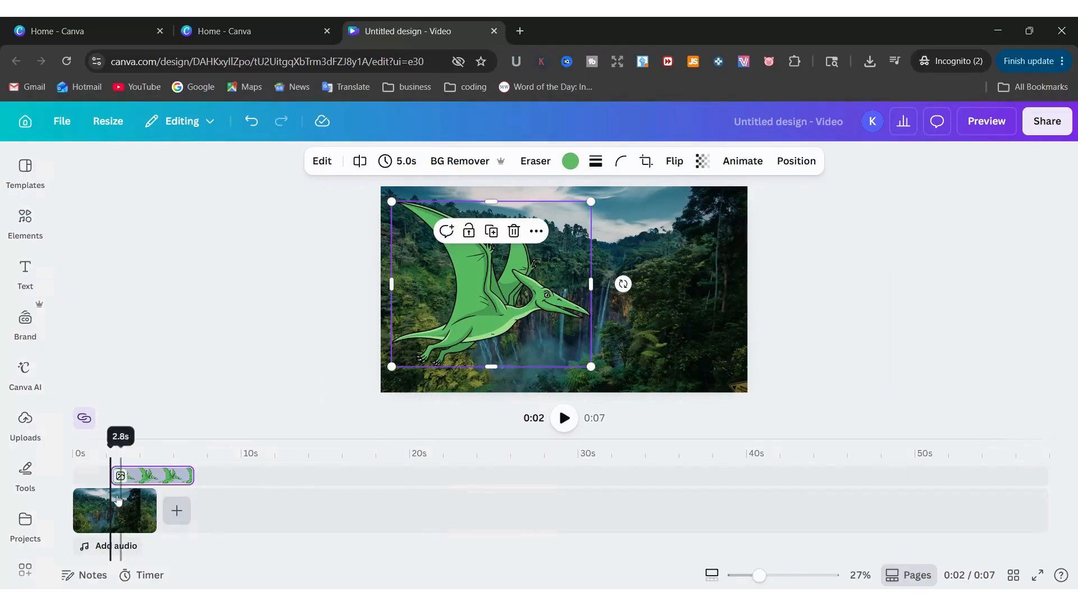
pyautogui.click(149, 486)
pyautogui.moveTo(148, 485); pyautogui.dragTo(116, 476)
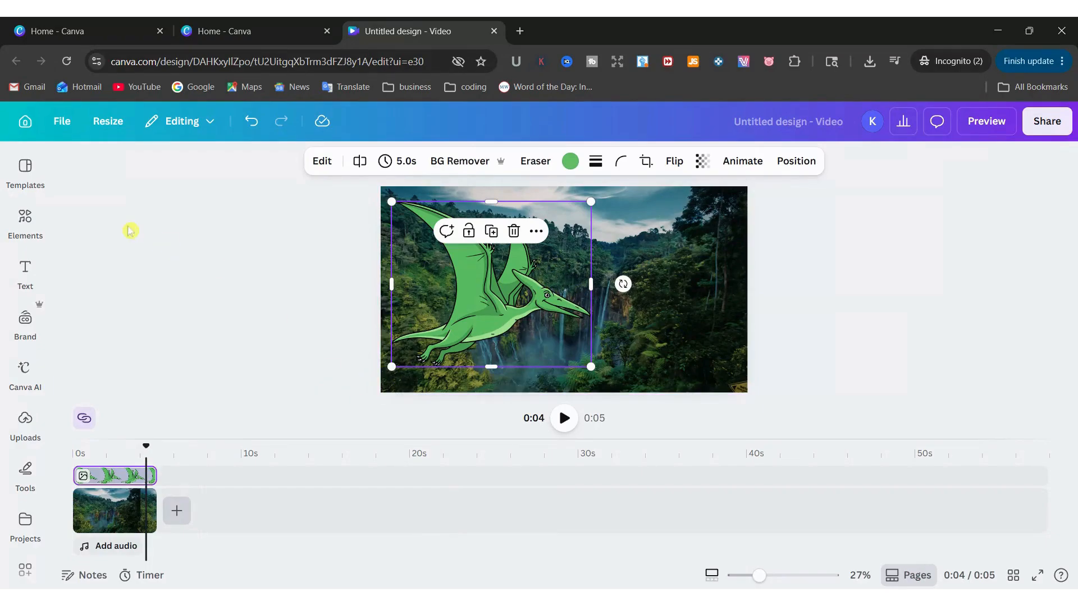
# Add a text box at the centre of the scene reading "DINOSAUR"
pyautogui.click(24, 272)
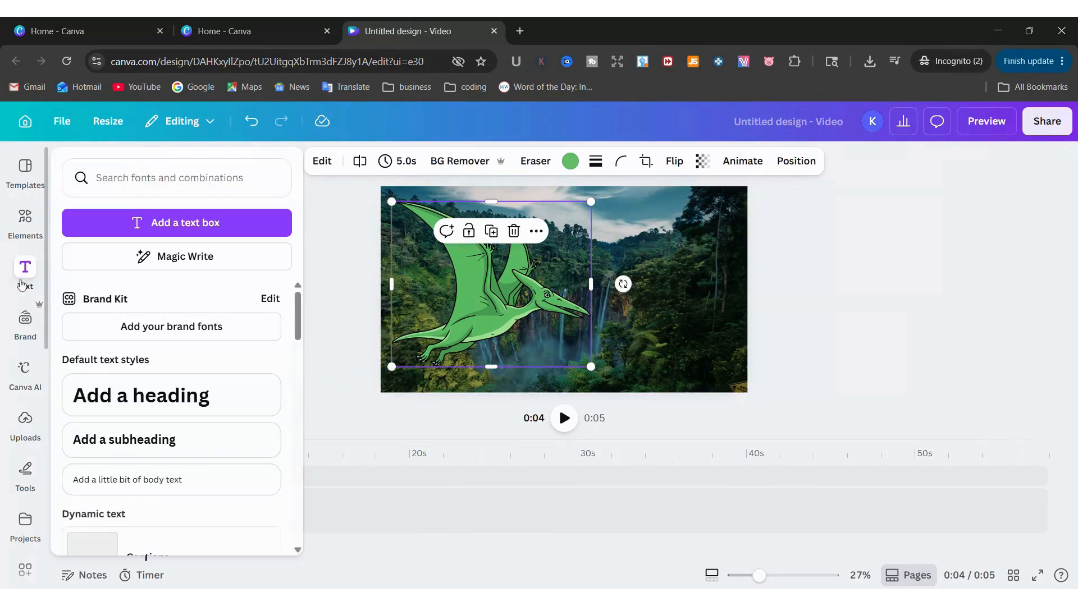
pyautogui.click(148, 222)
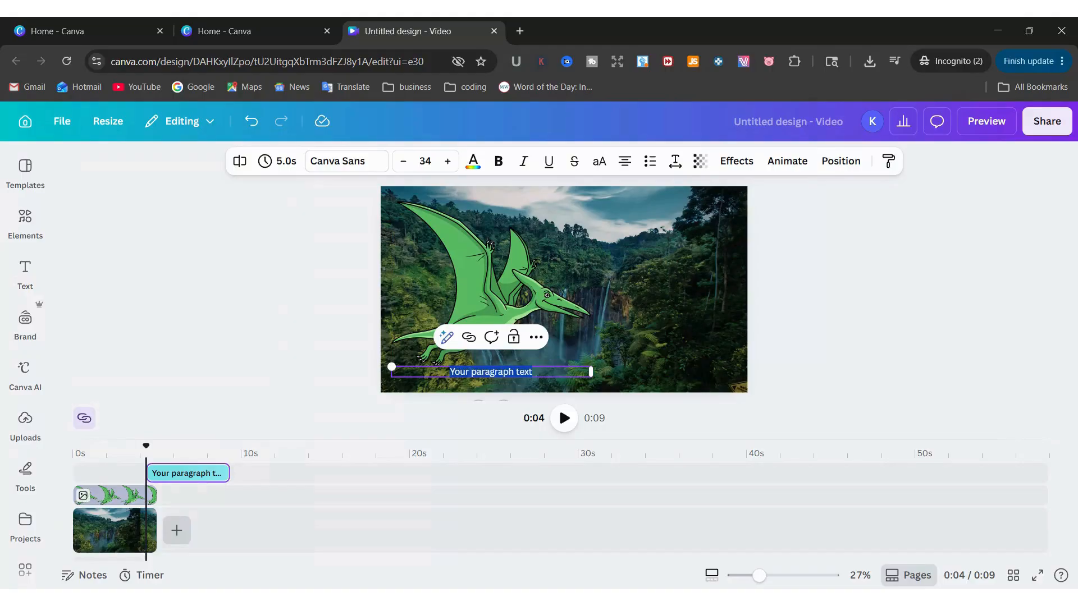
pyautogui.moveTo(555, 365); pyautogui.dragTo(628, 284)
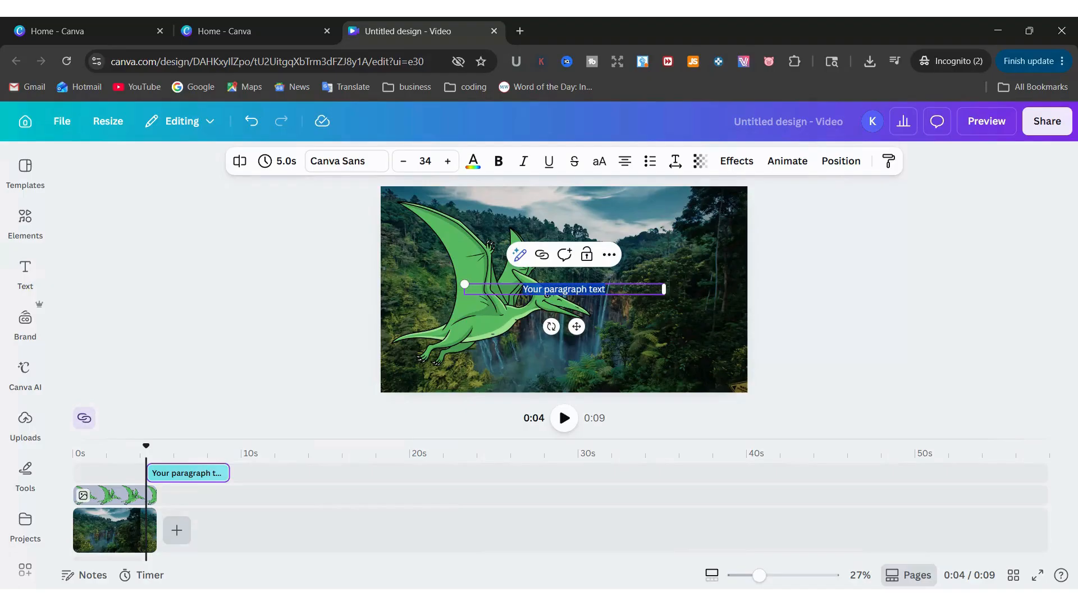
pyautogui.write('DINOSAUR')
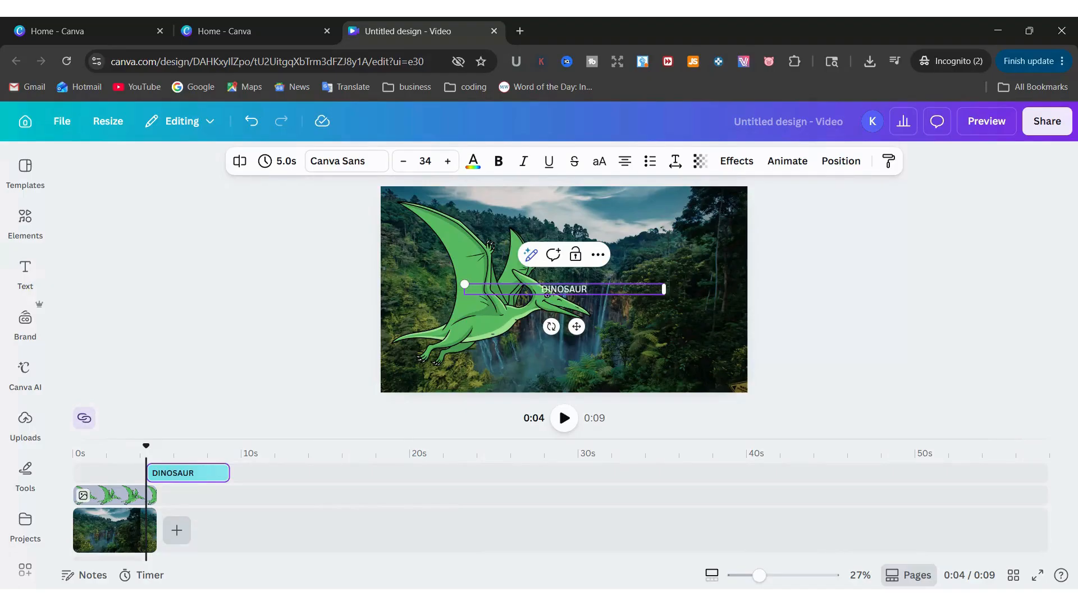
# Set the DINOSAUR text to the Anton font at size 88
pyautogui.hotkey('ctrl', 'a')
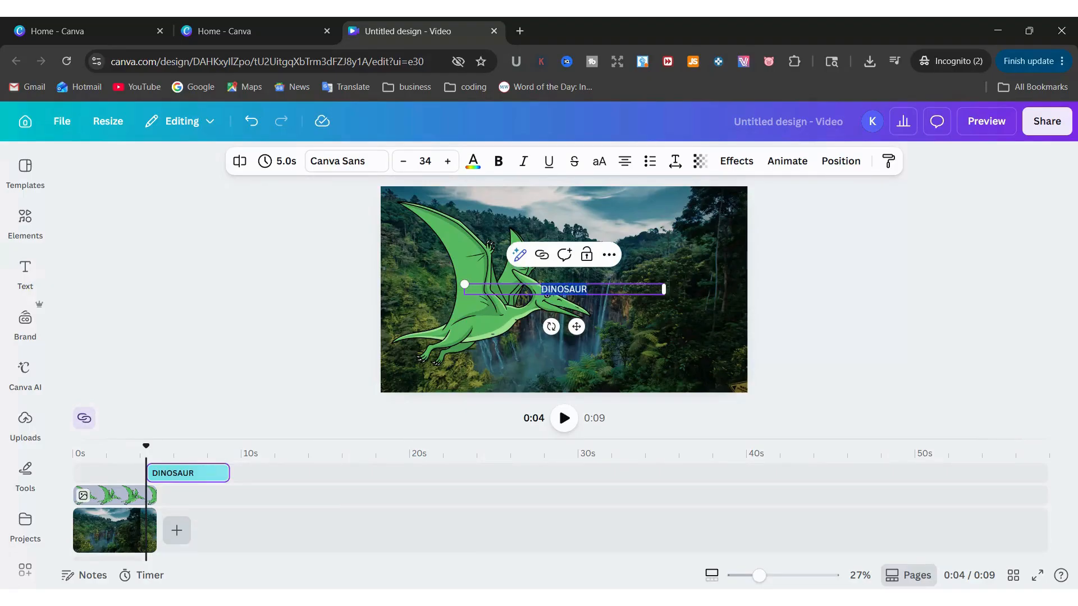
pyautogui.click(335, 162)
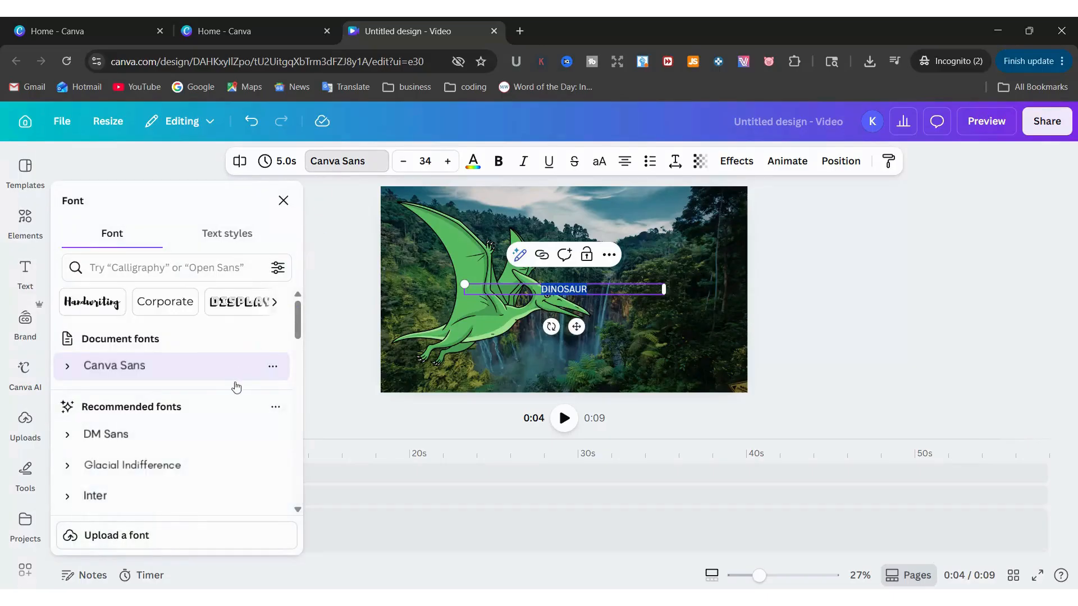
pyautogui.scroll(-2, 235, 385)
pyautogui.scroll(-2, 156, 392)
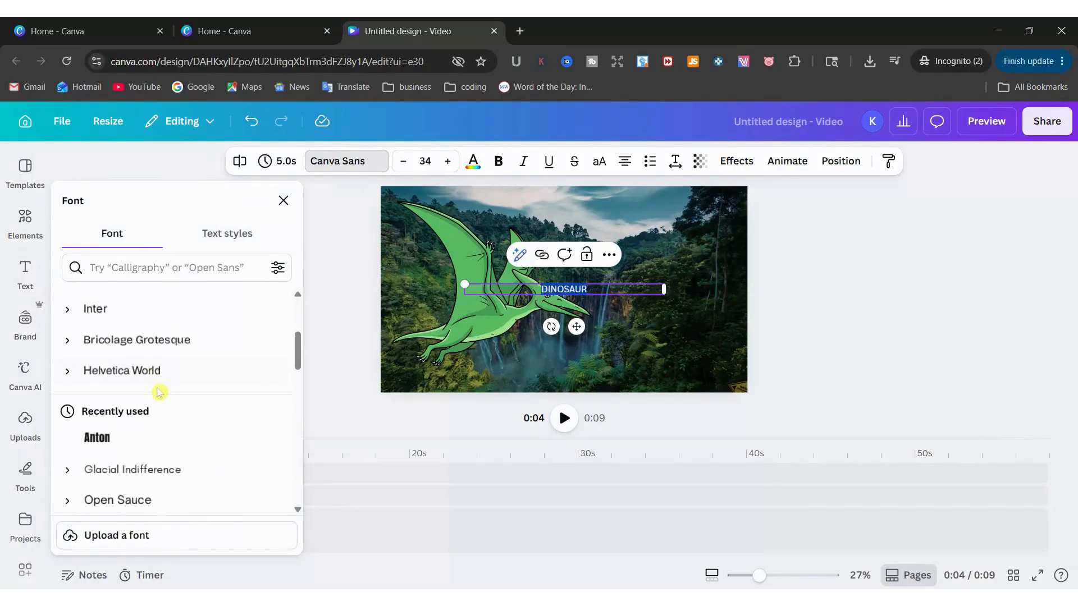
pyautogui.click(142, 440)
pyautogui.click(424, 161)
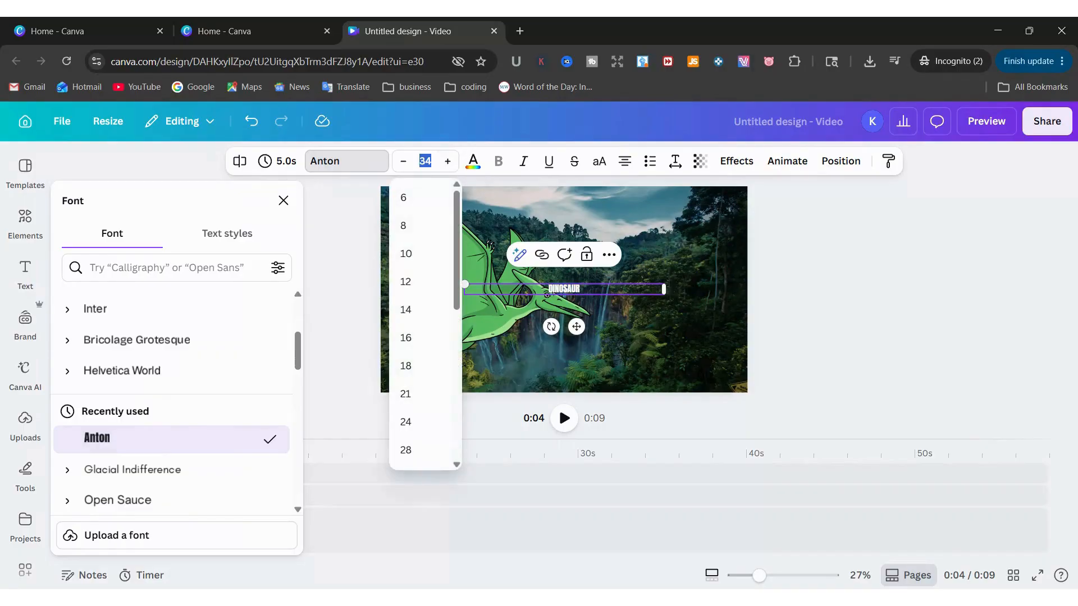
pyautogui.scroll(-5, 443, 429)
pyautogui.click(418, 443)
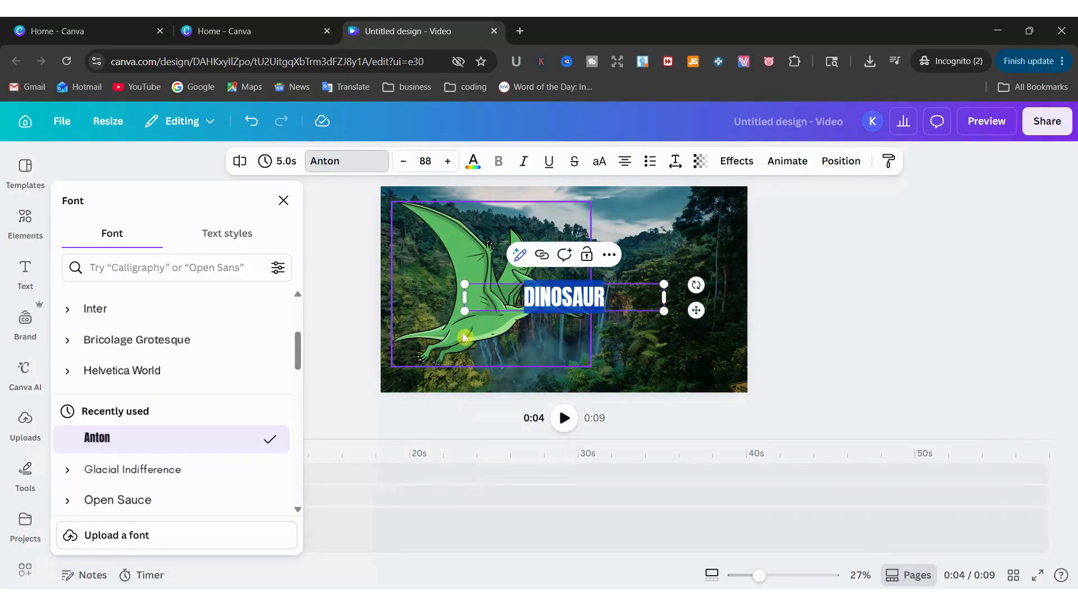
pyautogui.click(473, 162)
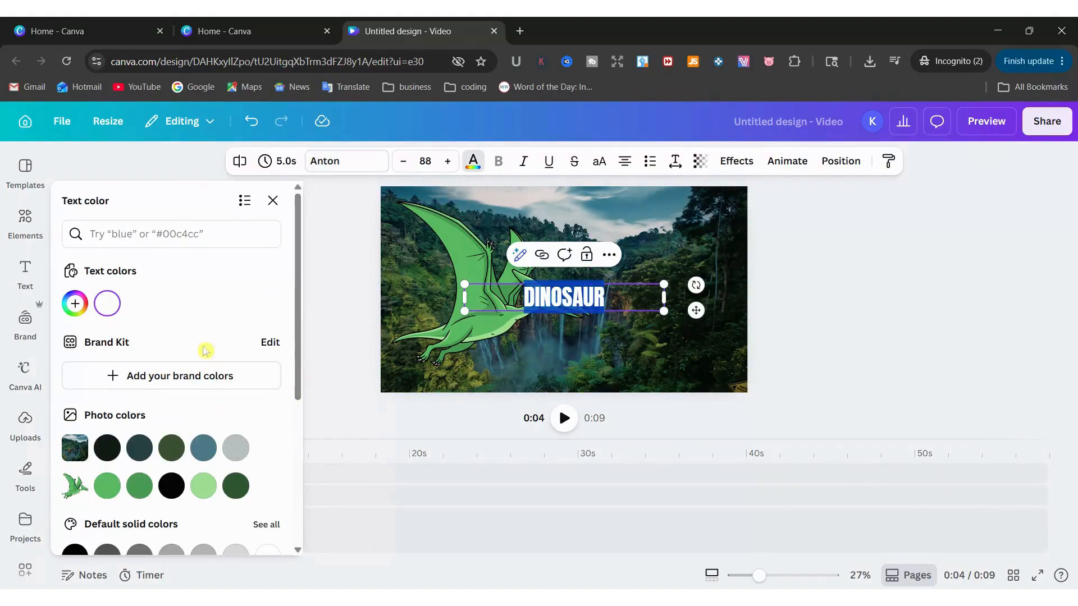
pyautogui.click(921, 288)
# Give the DINOSAUR text an Outline effect in black
pyautogui.click(593, 301)
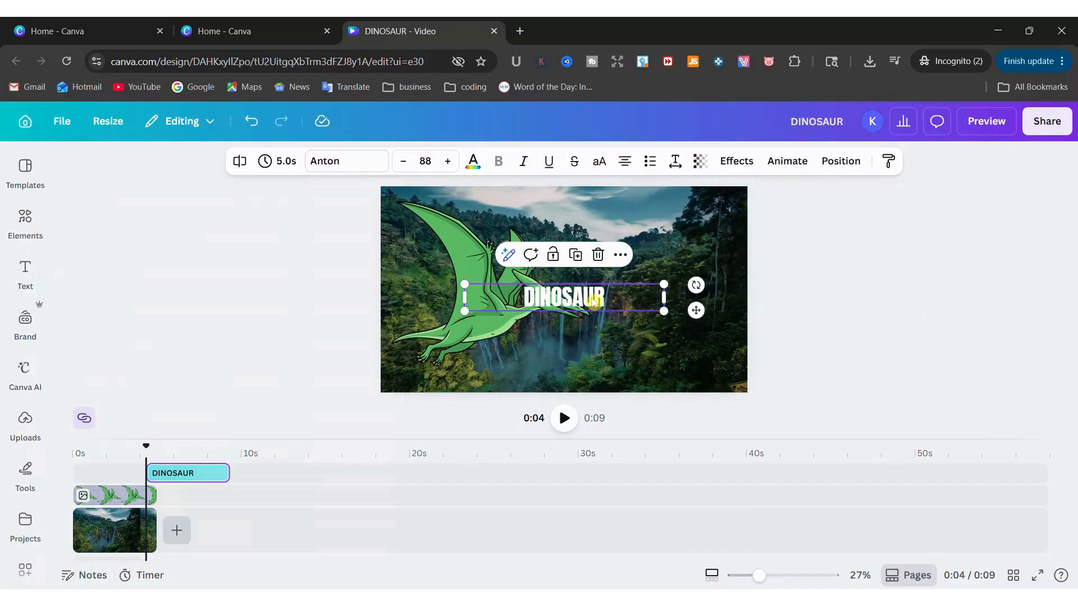
pyautogui.click(730, 163)
pyautogui.click(95, 361)
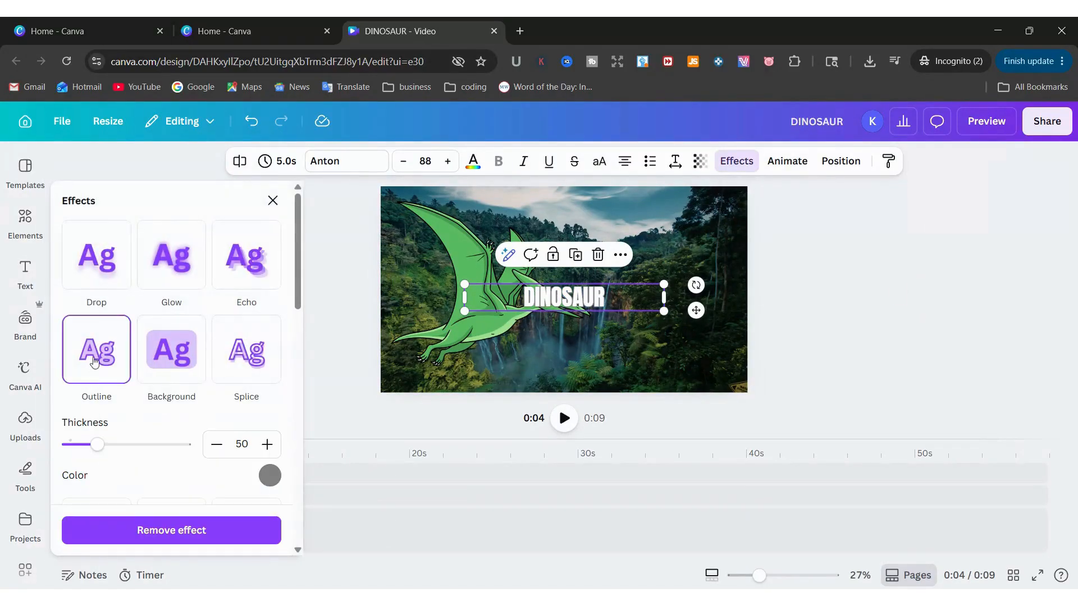
pyautogui.click(270, 475)
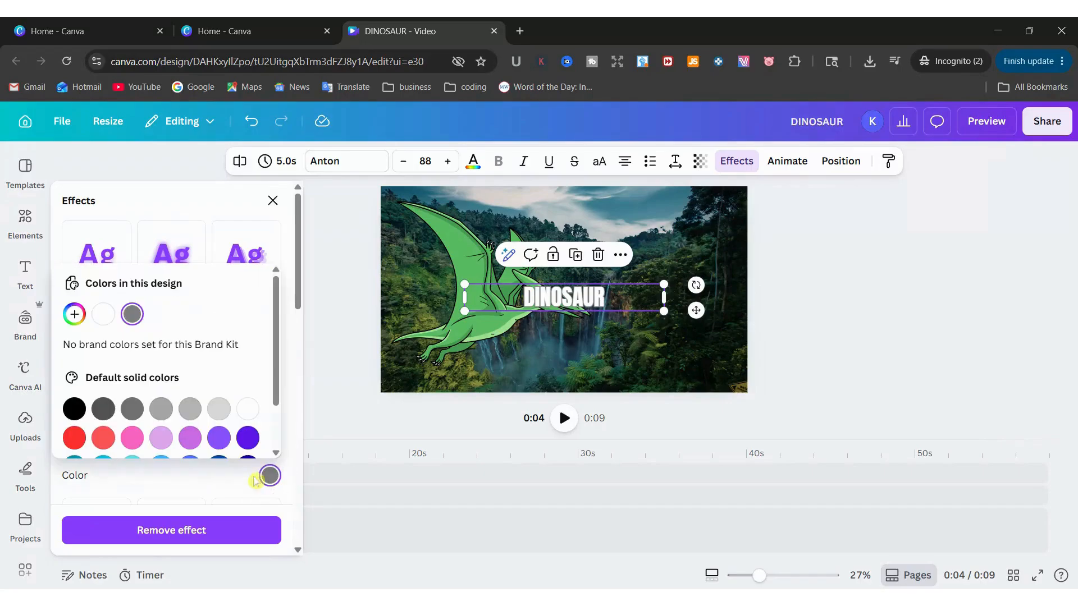
pyautogui.click(73, 409)
pyautogui.click(792, 353)
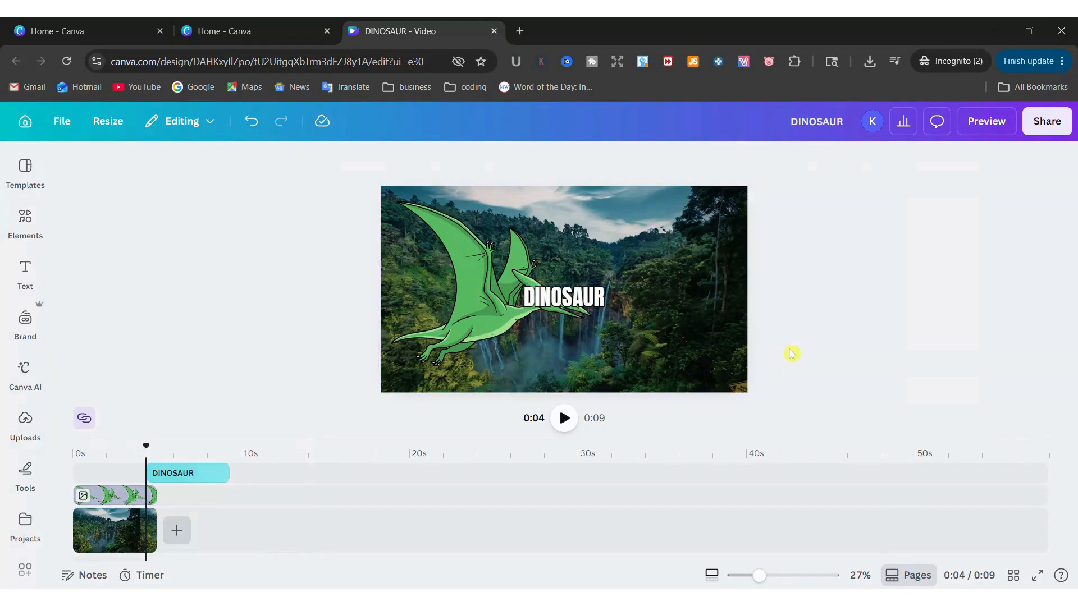
# Enlarge the DINOSAUR text to about size 145, keeping it near the middle of the scene
pyautogui.click(521, 305)
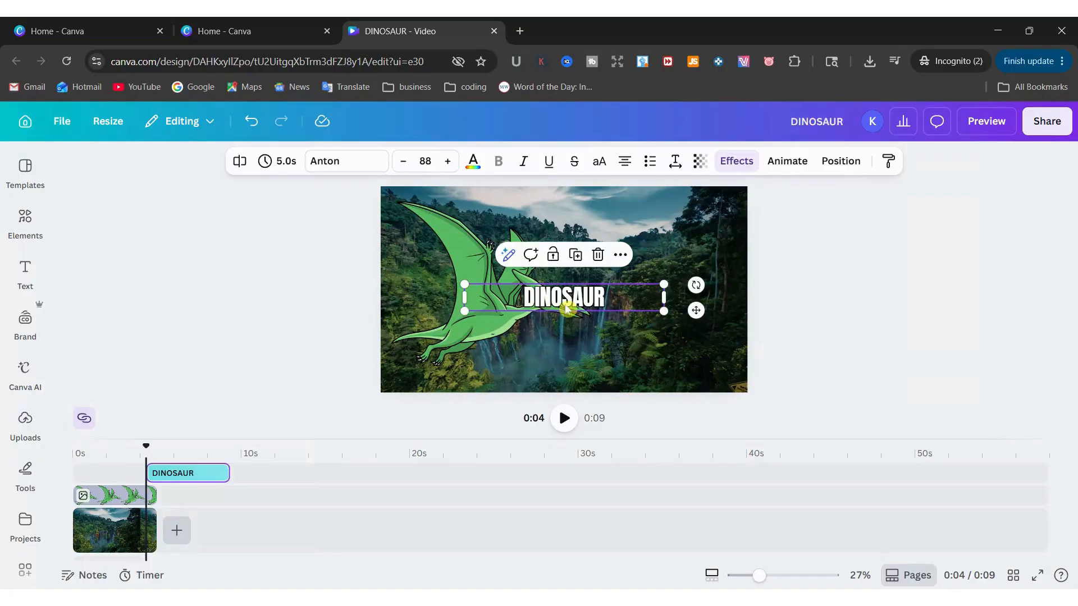
pyautogui.moveTo(464, 283); pyautogui.dragTo(391, 274)
pyautogui.moveTo(664, 270); pyautogui.dragTo(674, 291)
pyautogui.click(787, 321)
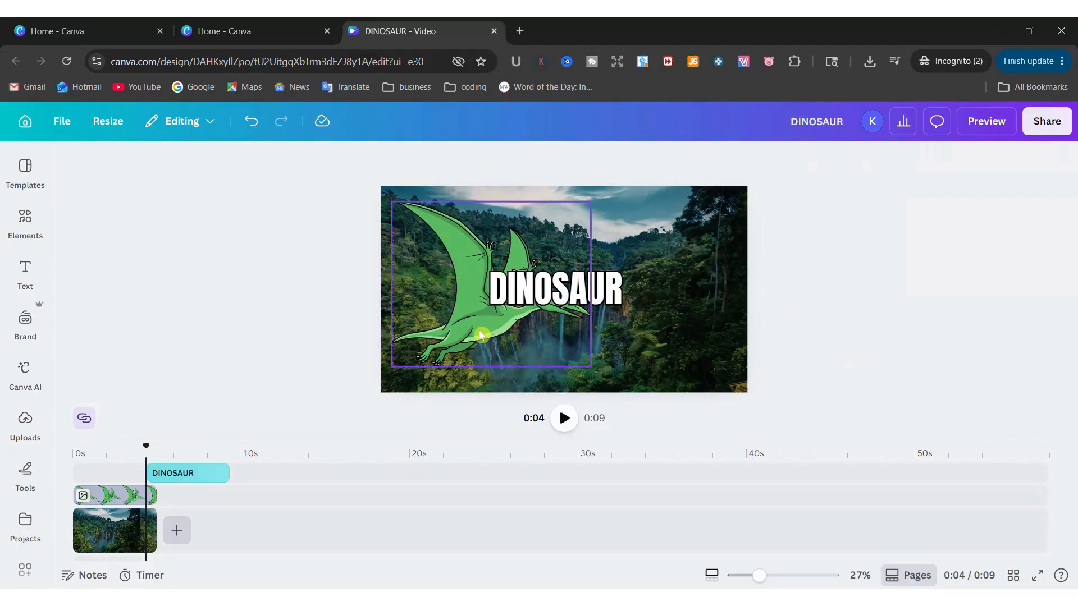
# Move the green pterodactyl partly off the scene's left edge and enlarge it until it covers most of the scene
pyautogui.moveTo(478, 334); pyautogui.dragTo(392, 370)
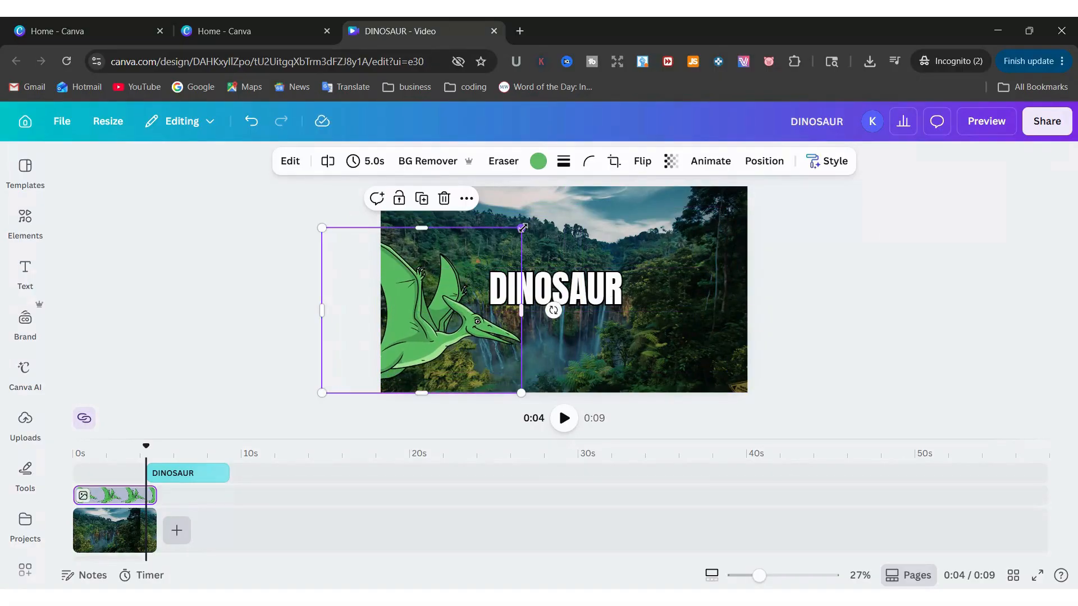
pyautogui.moveTo(522, 228); pyautogui.dragTo(673, 190)
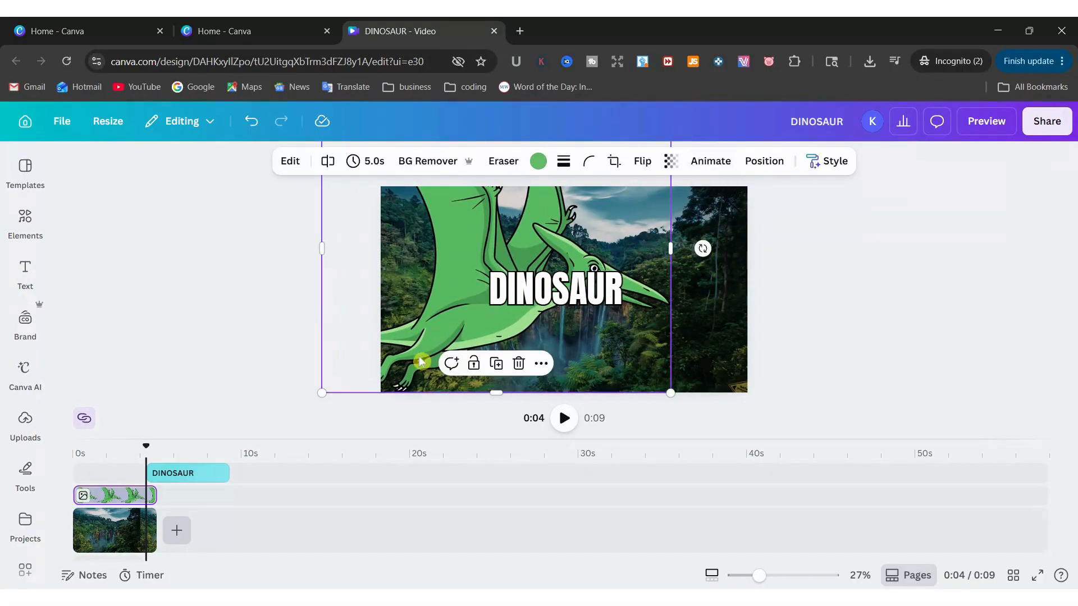
pyautogui.moveTo(320, 393); pyautogui.dragTo(289, 410)
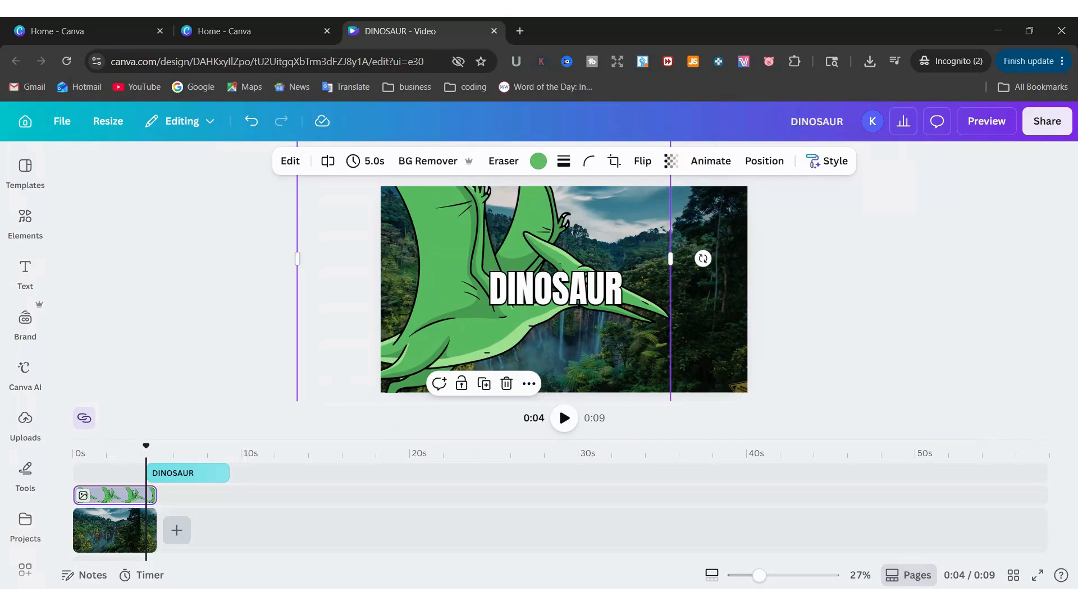
# Delete the green pterodactyl and shift the DINOSAUR text clip to start at 0s above the waterfall clip
pyautogui.press('Delete')
pyautogui.click(177, 477)
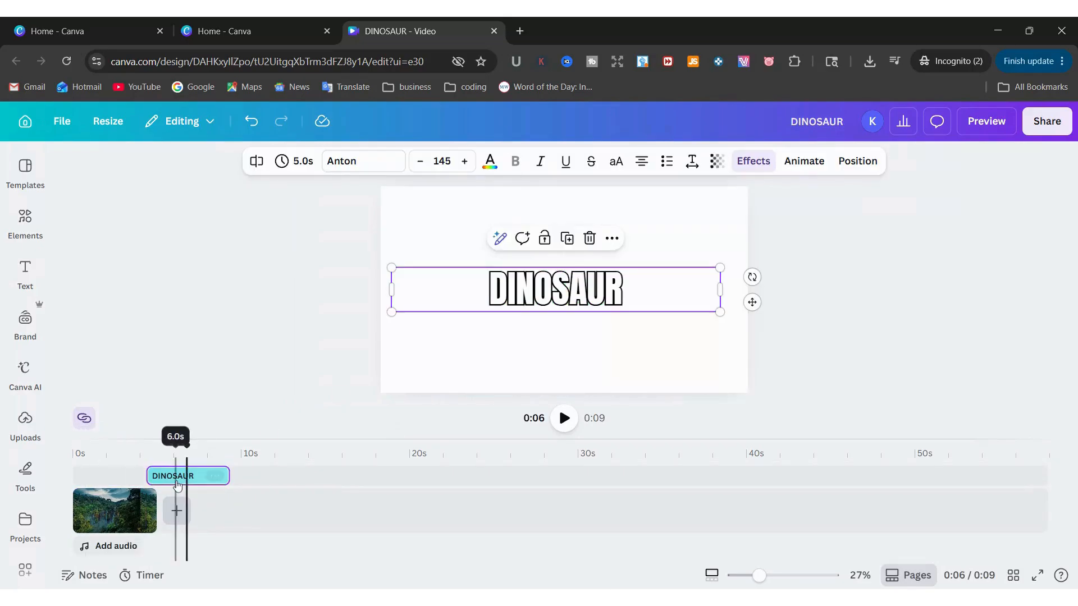
pyautogui.moveTo(178, 477); pyautogui.dragTo(104, 477)
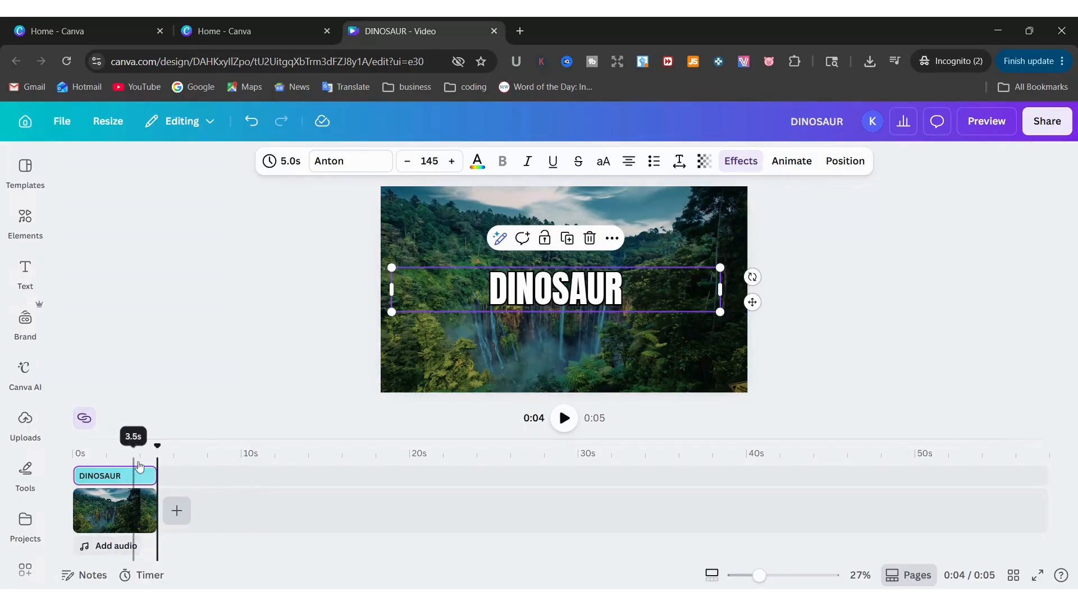
pyautogui.click(117, 521)
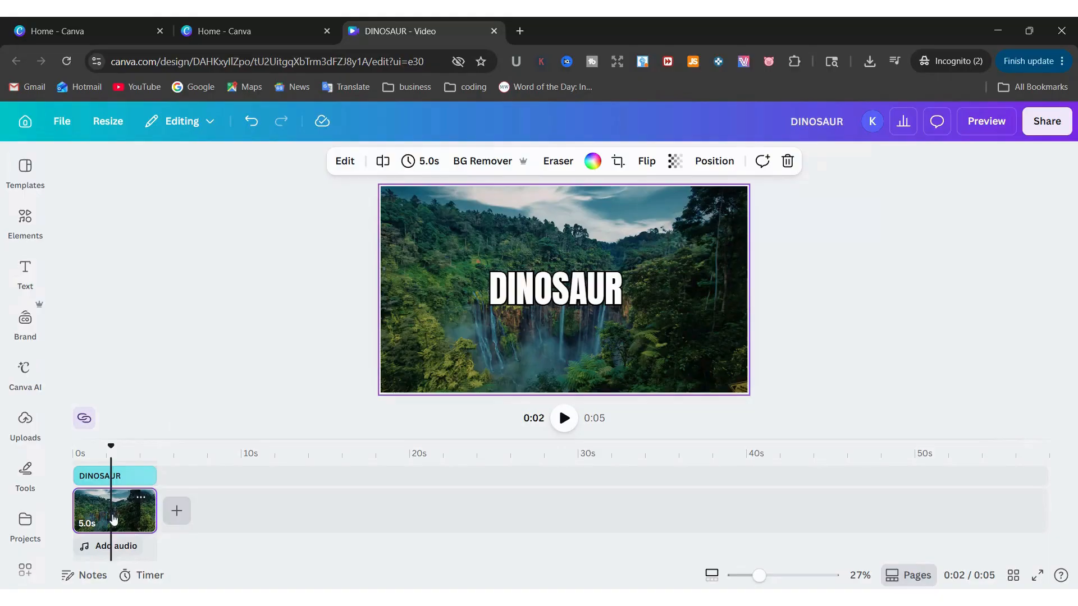
pyautogui.click(187, 315)
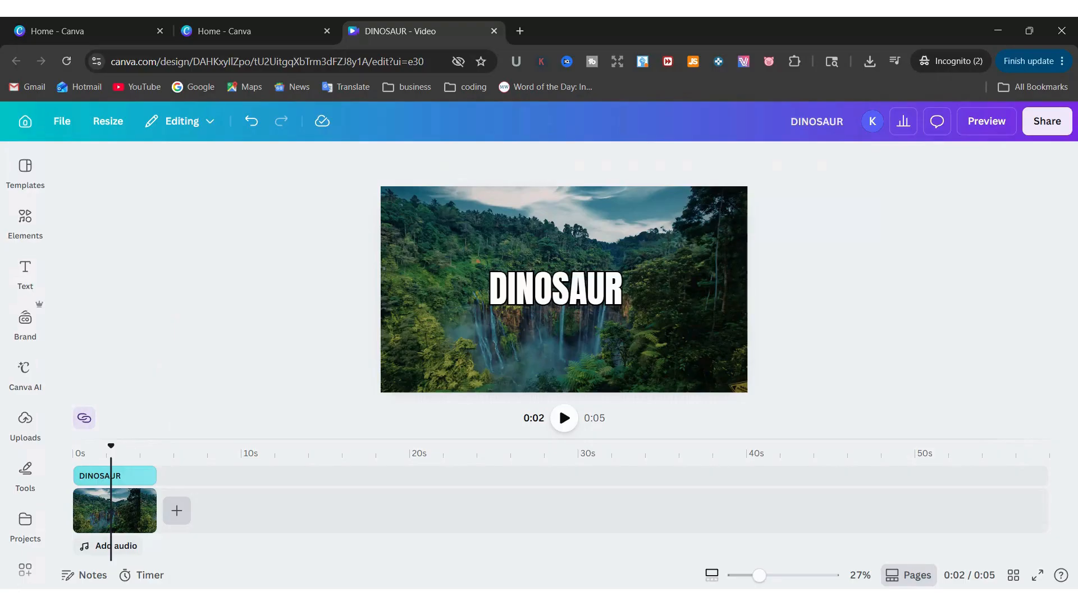
# Download the waterfall scene with the DINOSAUR title as a PNG
pyautogui.click(1036, 134)
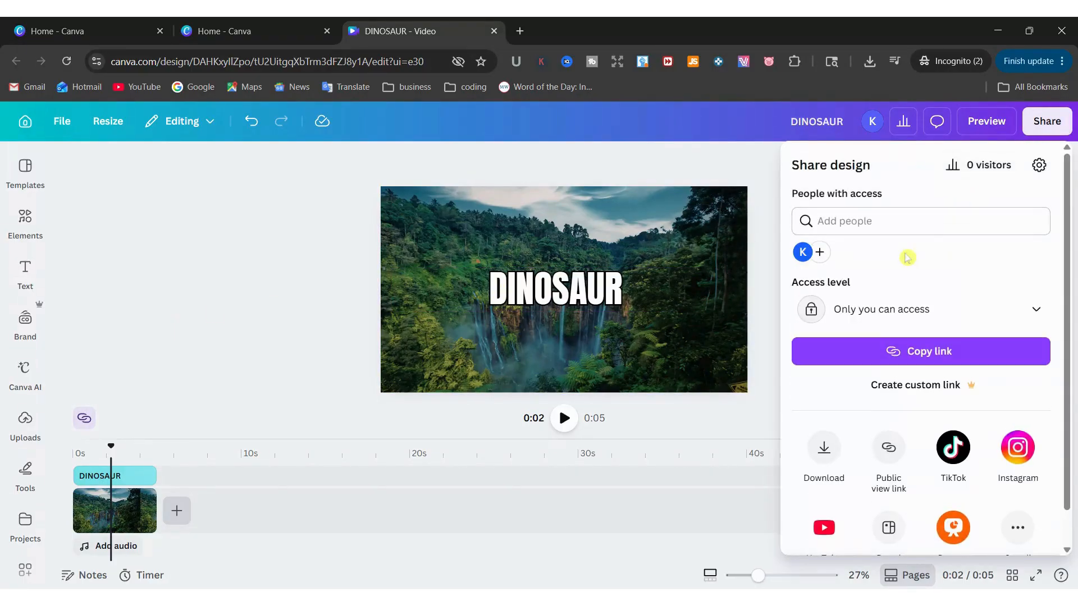
pyautogui.click(820, 446)
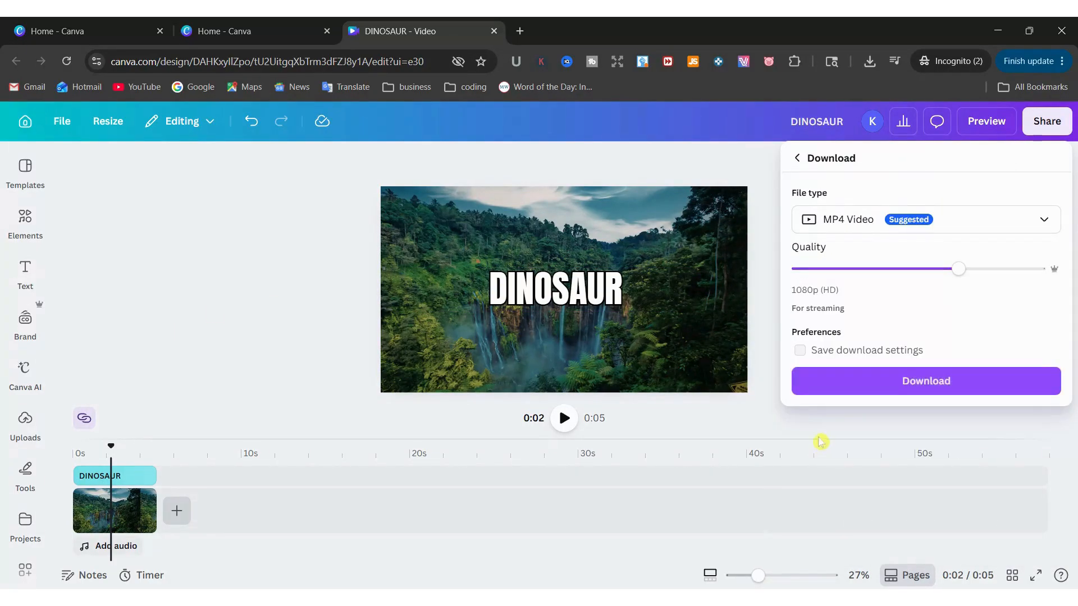
pyautogui.click(861, 226)
pyautogui.click(867, 303)
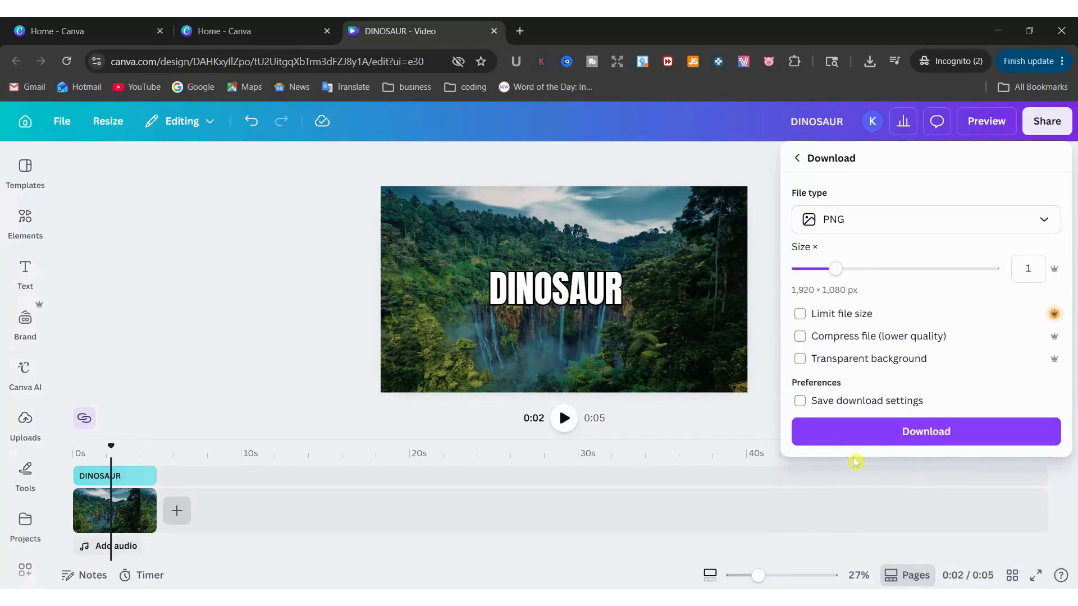
pyautogui.click(871, 440)
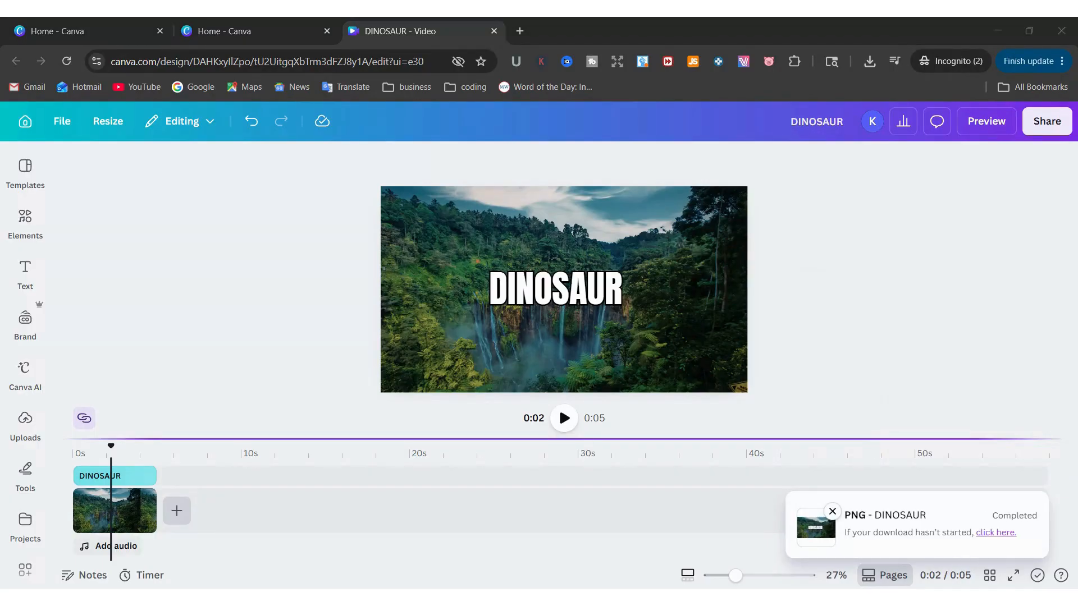
# Upload the downloaded DINOSAUR PNG to the image uploads
pyautogui.click(25, 318)
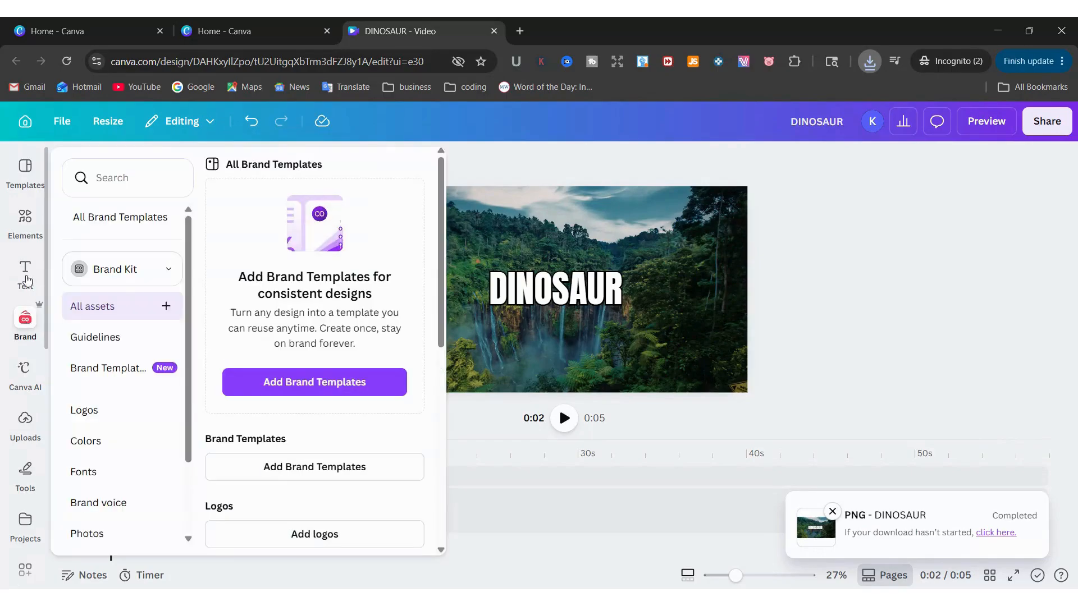
pyautogui.click(25, 275)
pyautogui.click(26, 421)
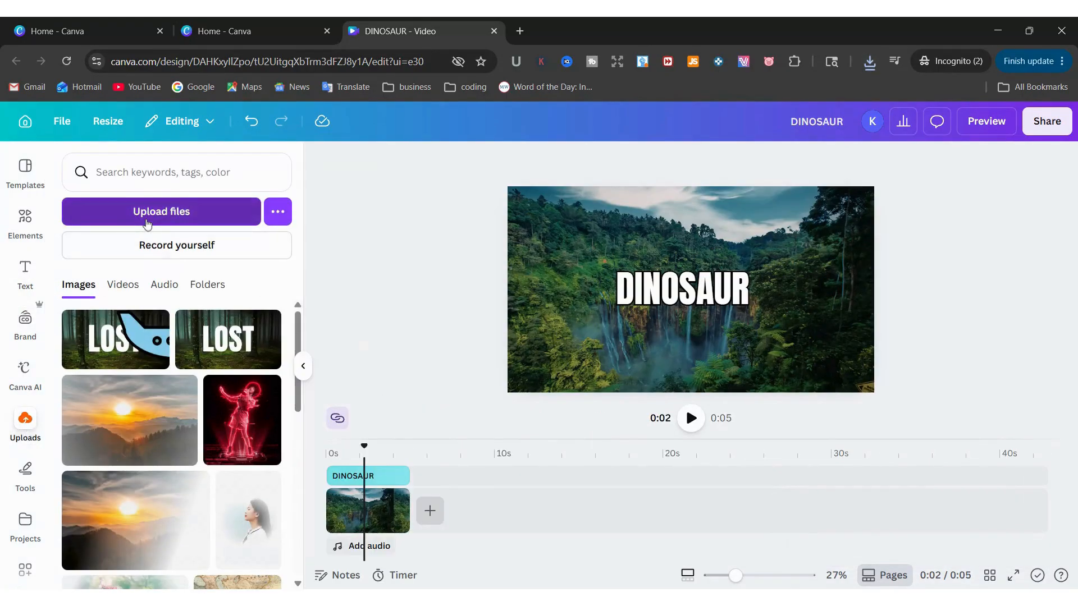
pyautogui.click(147, 224)
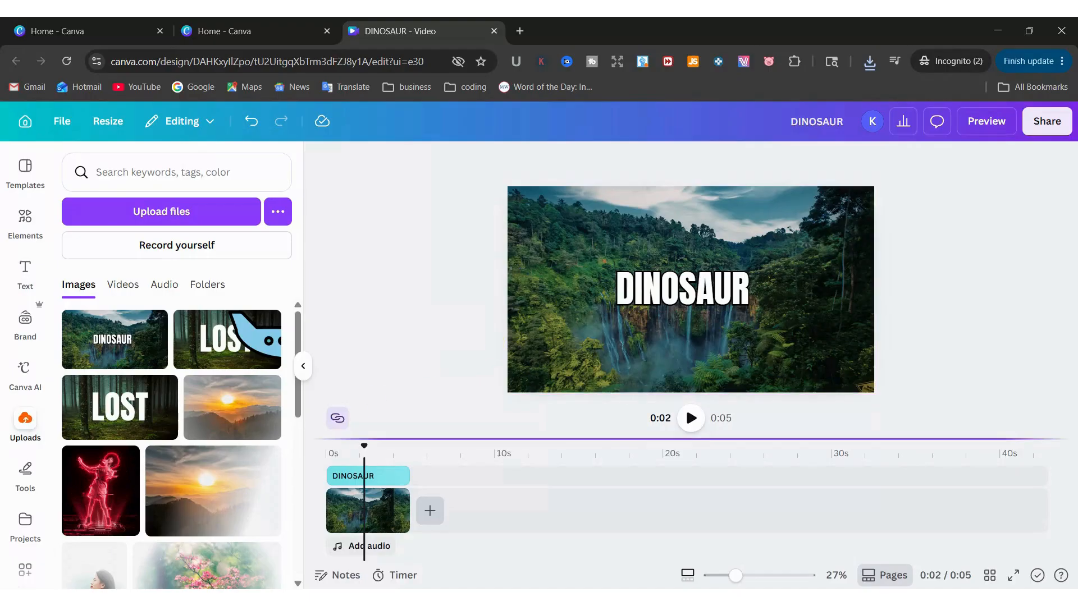
# Delete the title and waterfall from the scene and insert the uploaded DINOSAUR image as the first clip
pyautogui.moveTo(449, 254); pyautogui.dragTo(885, 352)
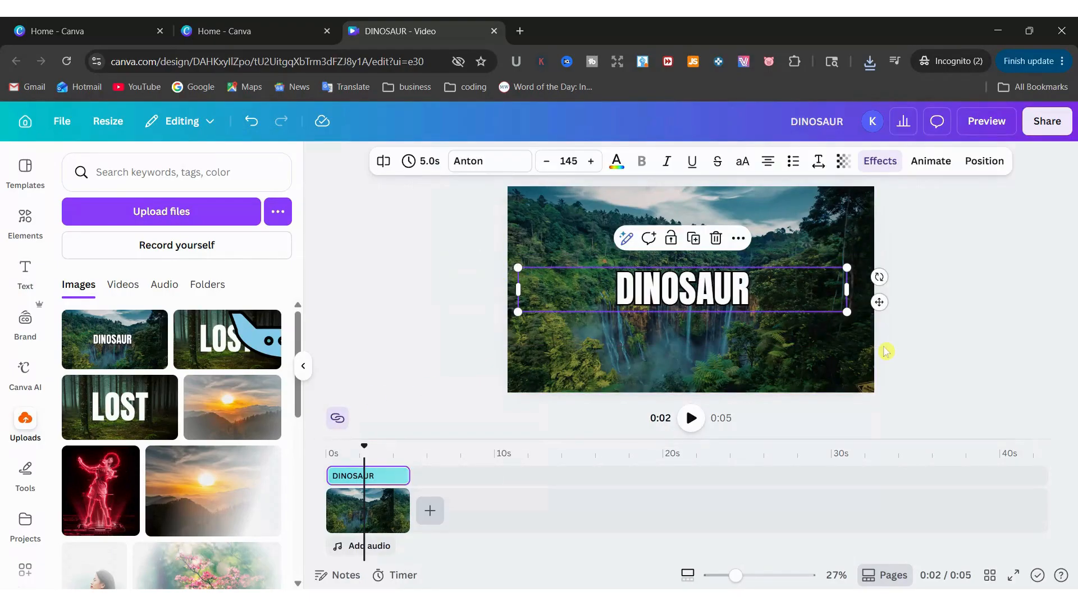
pyautogui.press('Delete')
pyautogui.press('Delete')
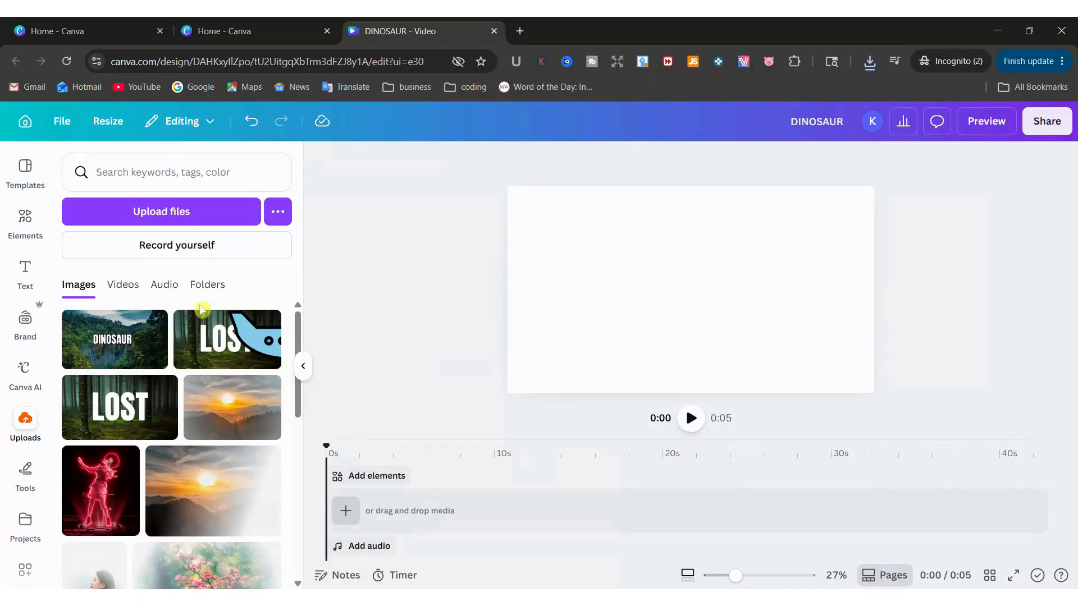
pyautogui.click(115, 355)
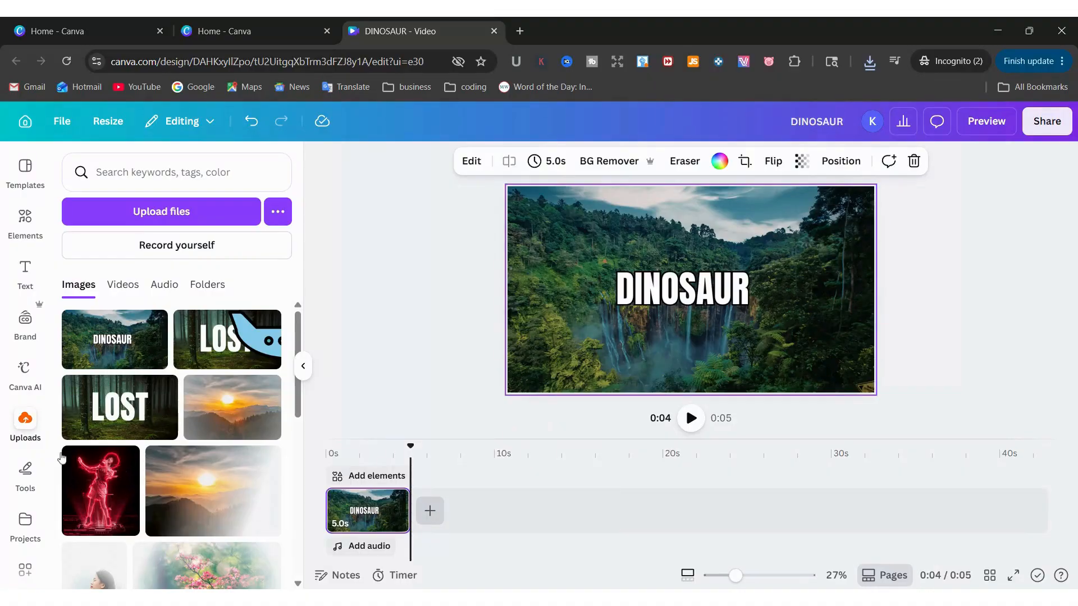
# Add the plain waterfall photo from the nature photos and stack it as an overlay above the DINOSAUR clip from 0s
pyautogui.scroll(-2, 44, 490)
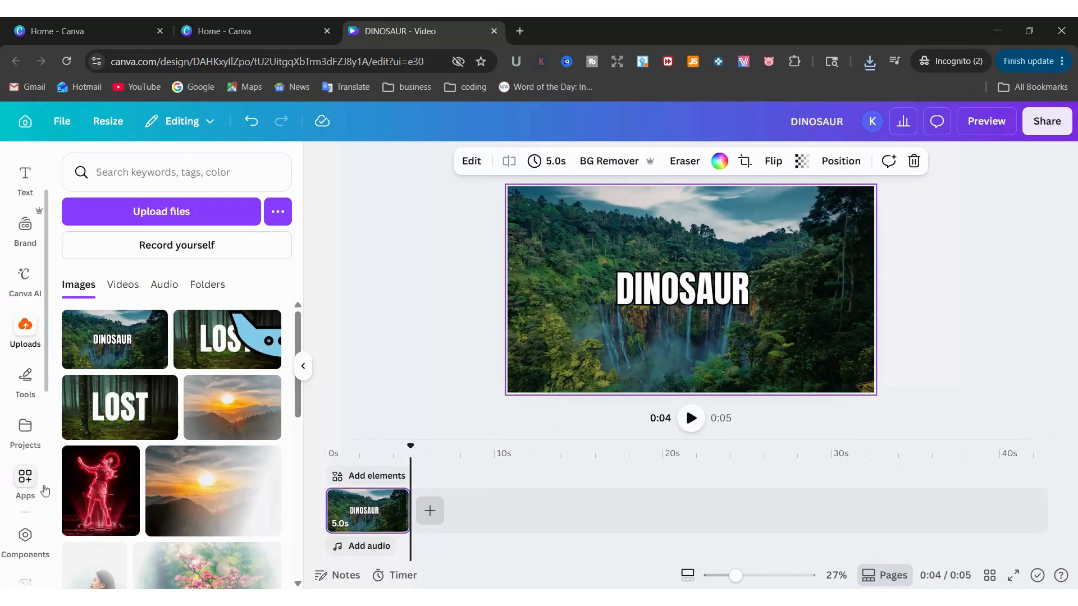
pyautogui.scroll(-4, 45, 490)
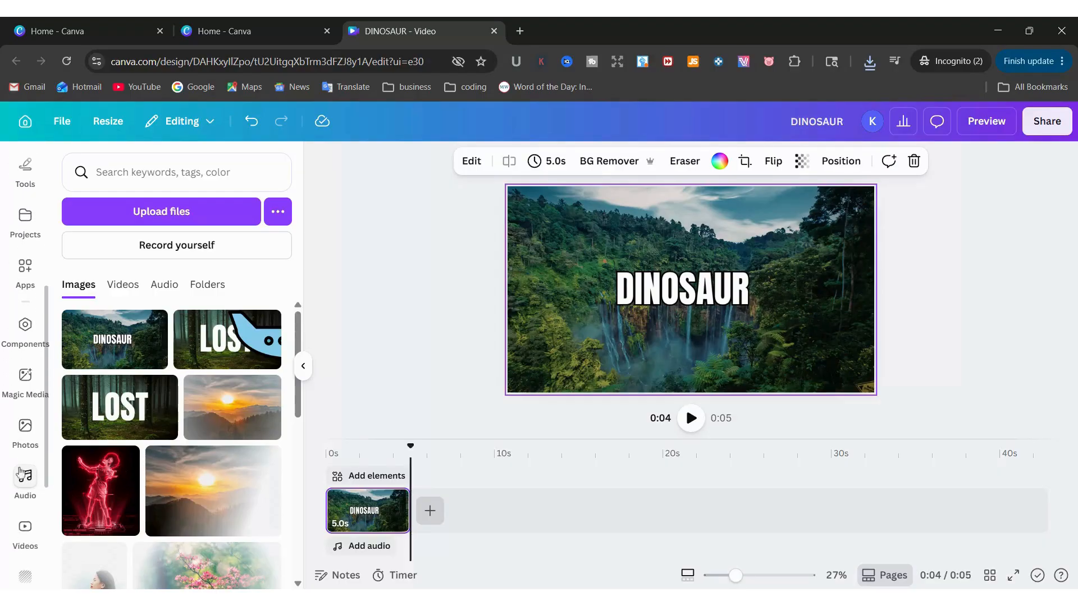
pyautogui.click(17, 446)
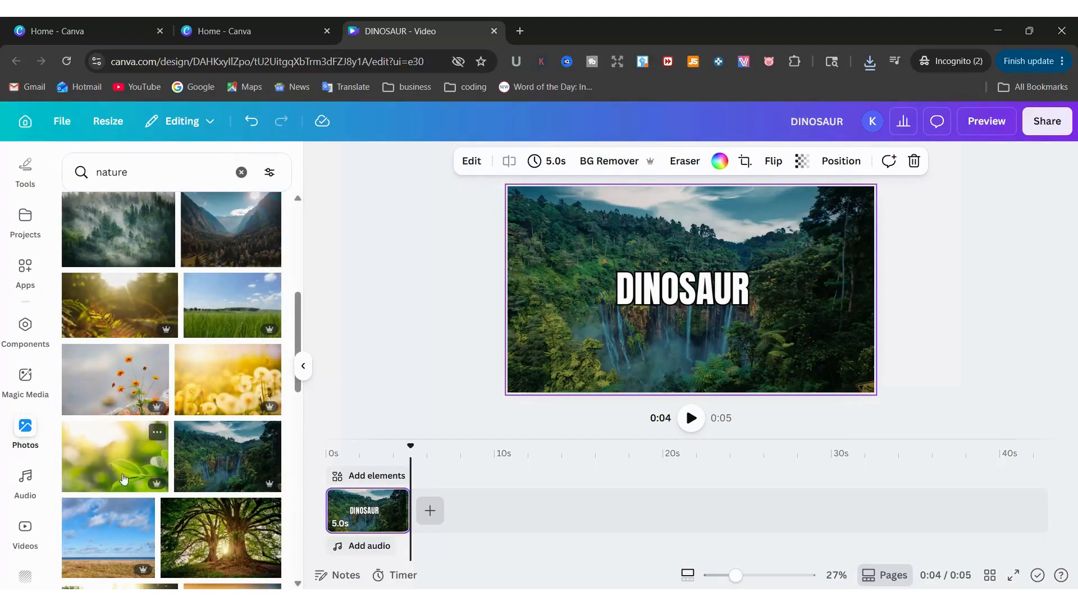
pyautogui.click(234, 454)
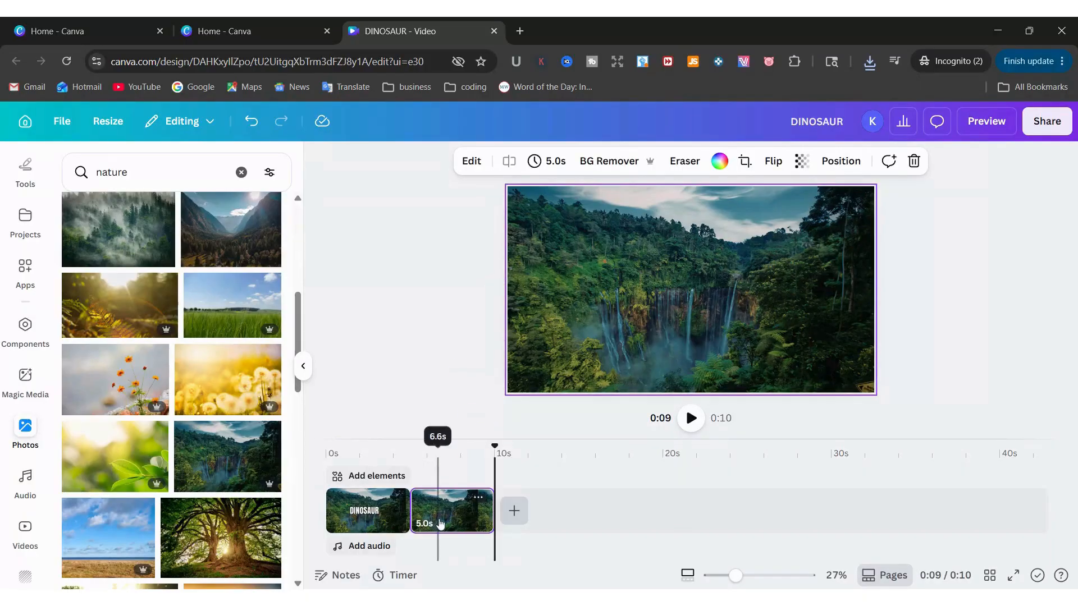
pyautogui.moveTo(435, 511); pyautogui.dragTo(357, 476)
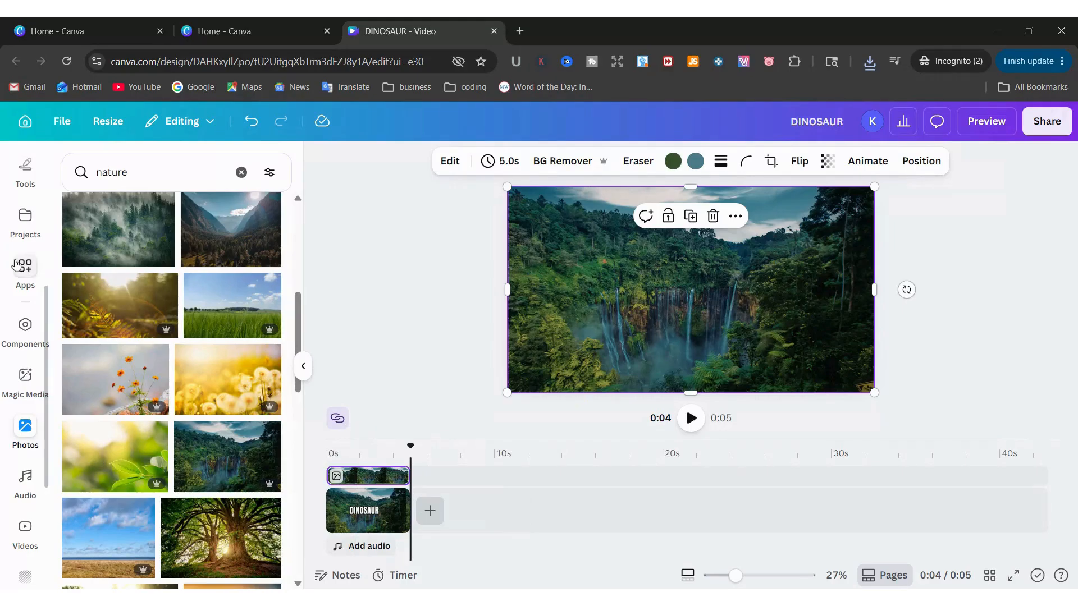
# Add the green flying pterodactyl graphic and shift its clip to start at 0s above the waterfall overlay
pyautogui.scroll(3, 15, 265)
pyautogui.scroll(3, 15, 265)
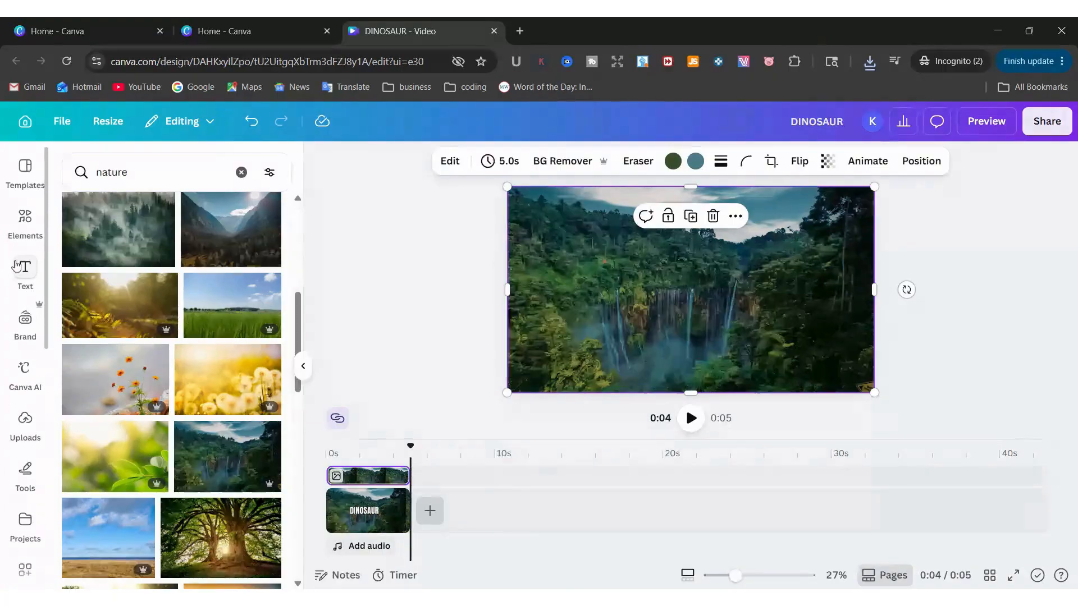
pyautogui.click(26, 230)
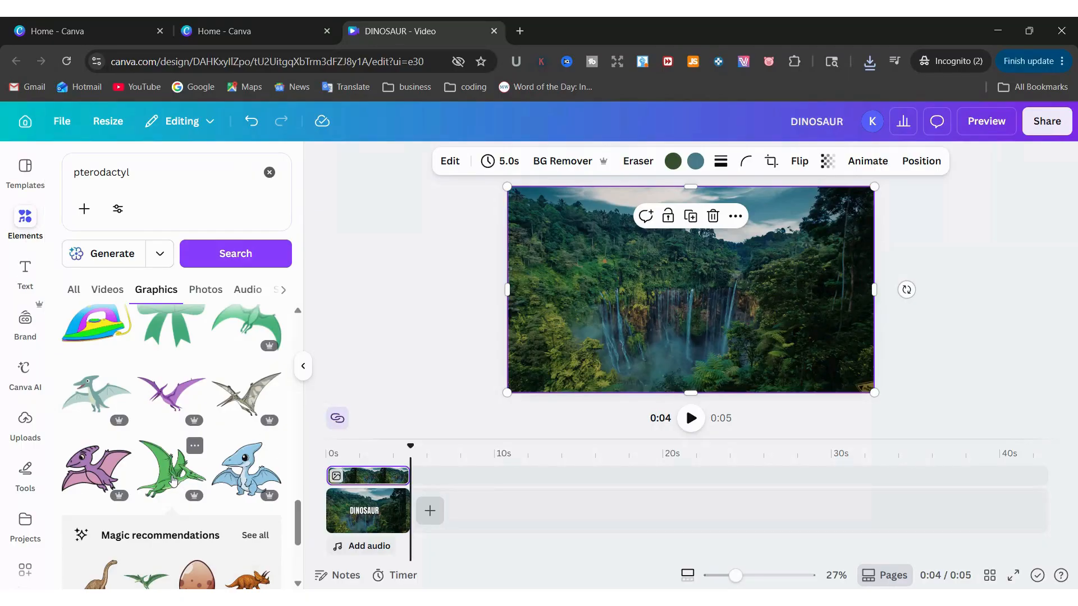
pyautogui.click(173, 480)
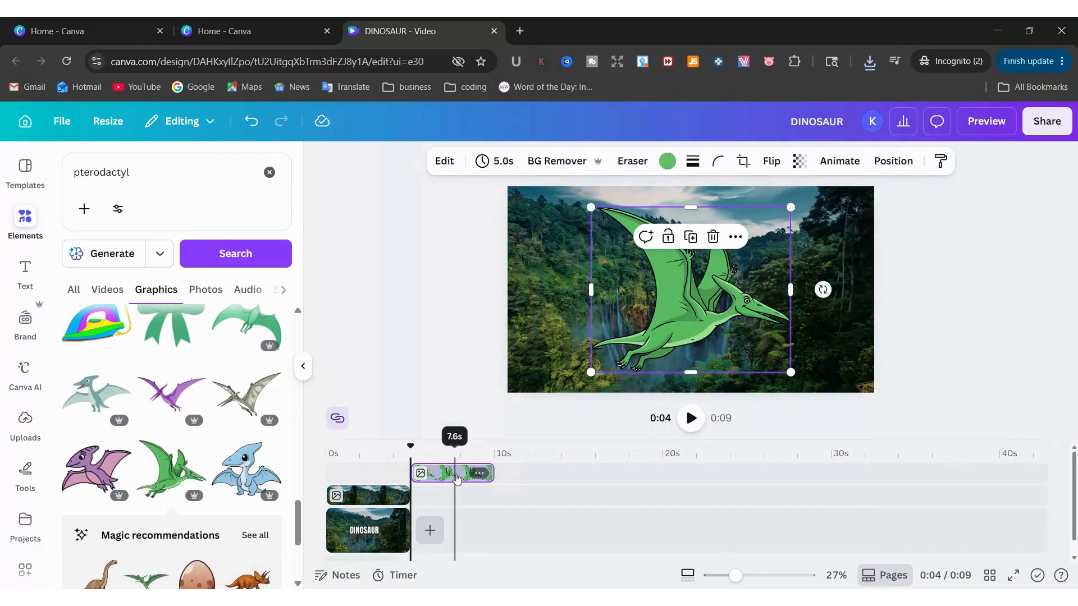
pyautogui.moveTo(457, 478); pyautogui.dragTo(366, 472)
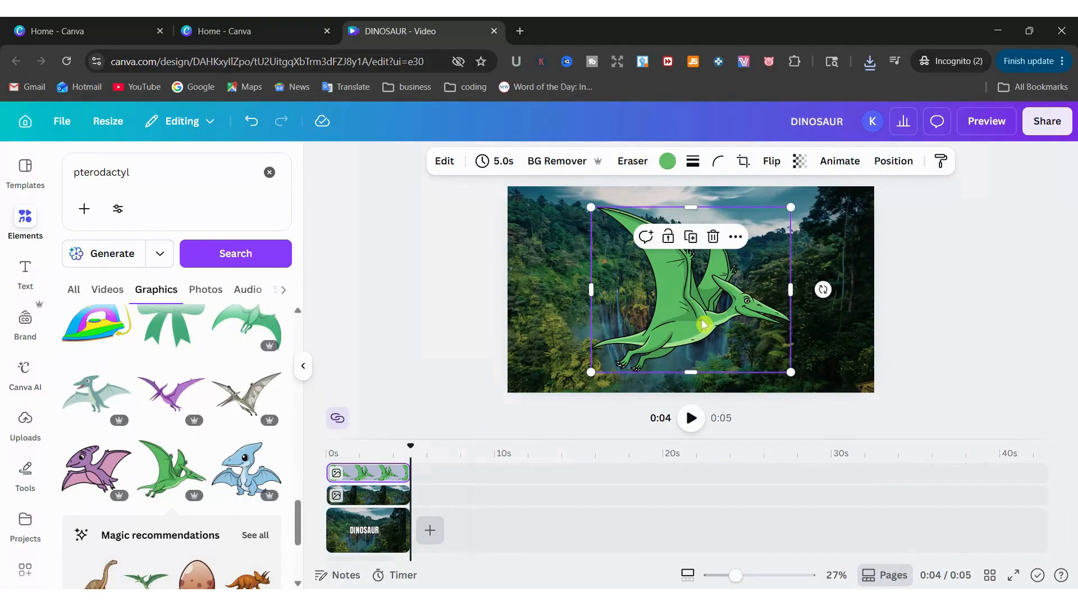
# Enlarge the green pterodactyl beyond the size of the video frame, with its body extending past the frame's left edge
pyautogui.moveTo(703, 325); pyautogui.dragTo(552, 354)
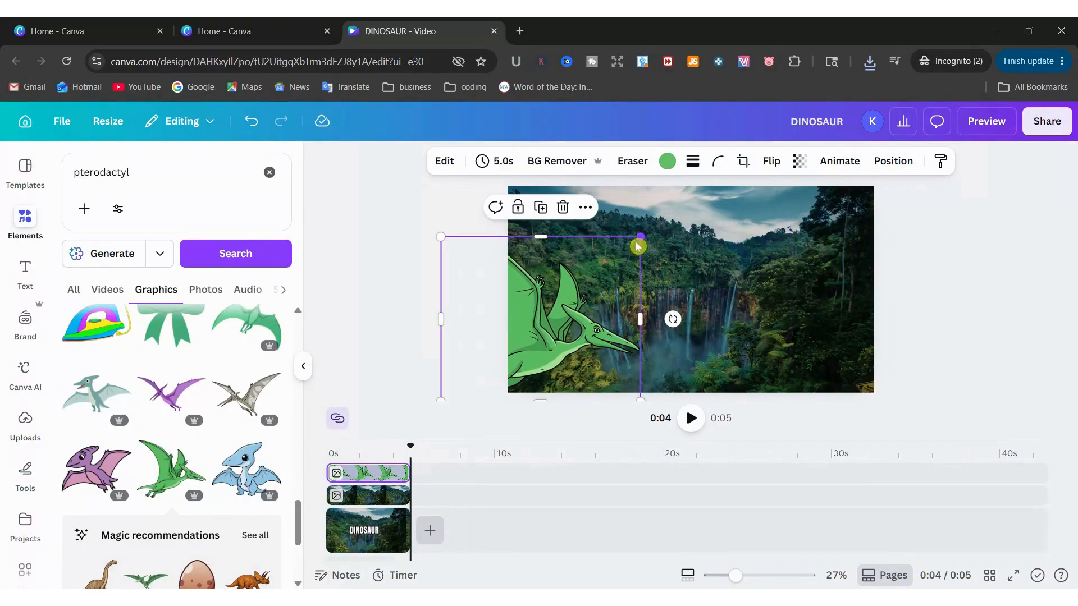
pyautogui.moveTo(634, 237); pyautogui.dragTo(771, 221)
pyautogui.moveTo(662, 319); pyautogui.dragTo(584, 325)
pyautogui.scroll(-3, 698, 369)
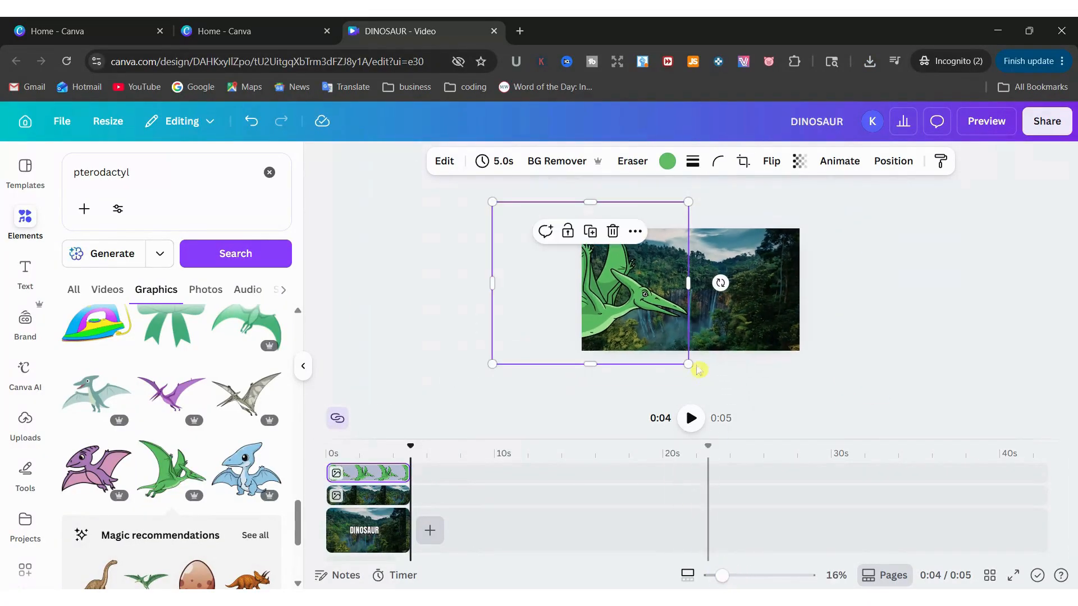
pyautogui.moveTo(688, 364); pyautogui.dragTo(710, 382)
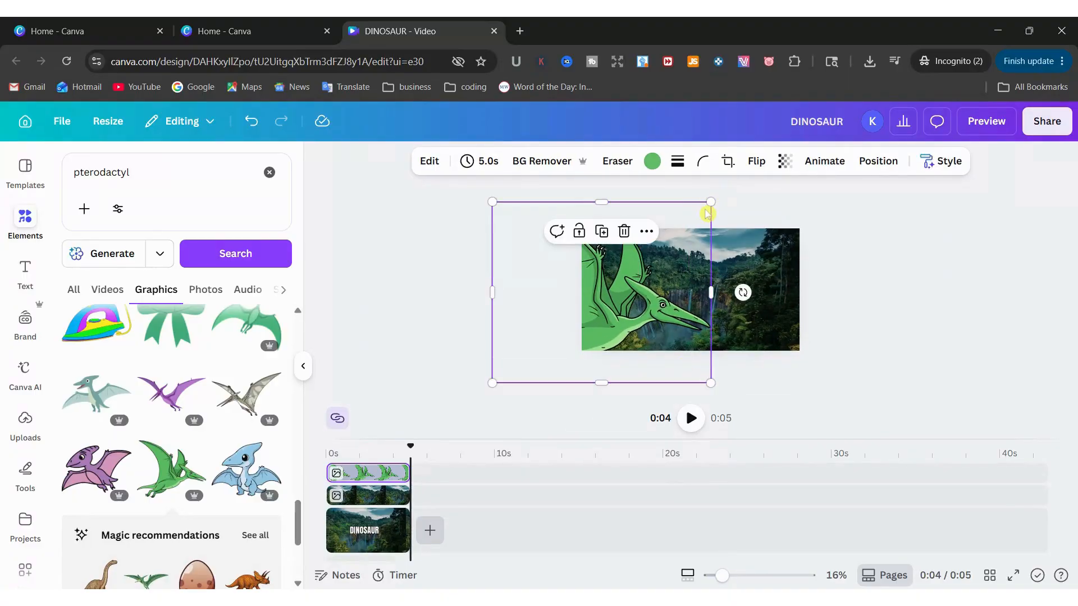
pyautogui.moveTo(711, 202); pyautogui.dragTo(823, 197)
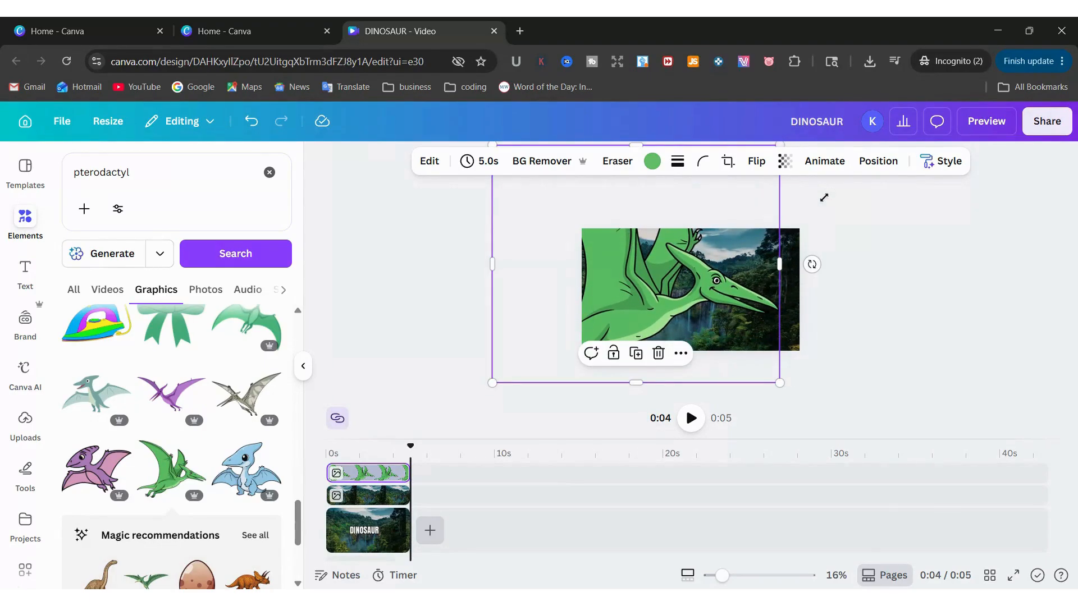
pyautogui.moveTo(779, 383); pyautogui.dragTo(793, 395)
pyautogui.moveTo(722, 575); pyautogui.dragTo(710, 575)
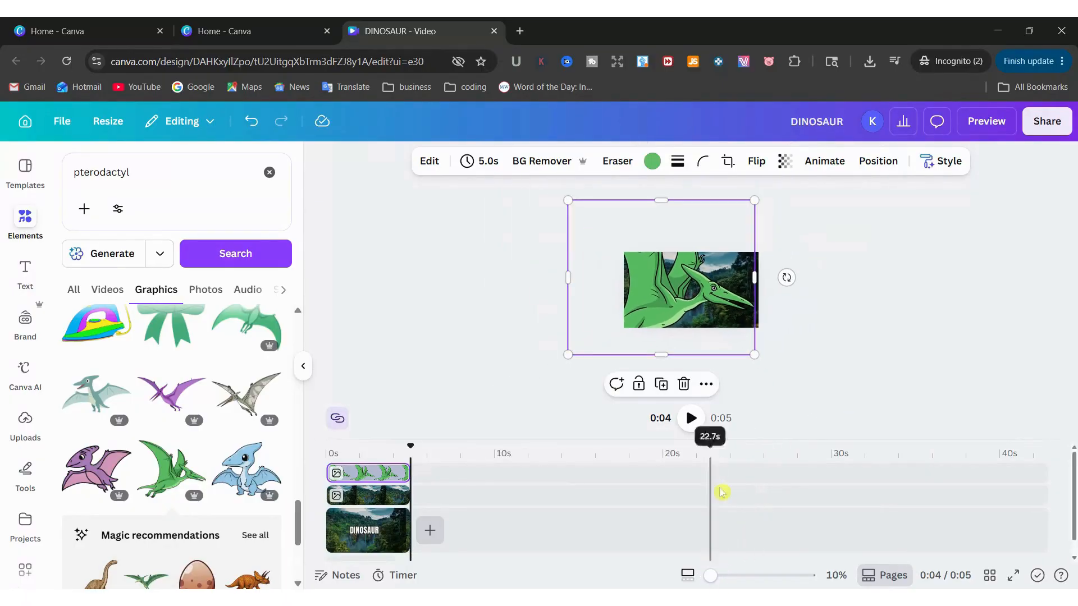
pyautogui.moveTo(756, 200); pyautogui.dragTo(764, 192)
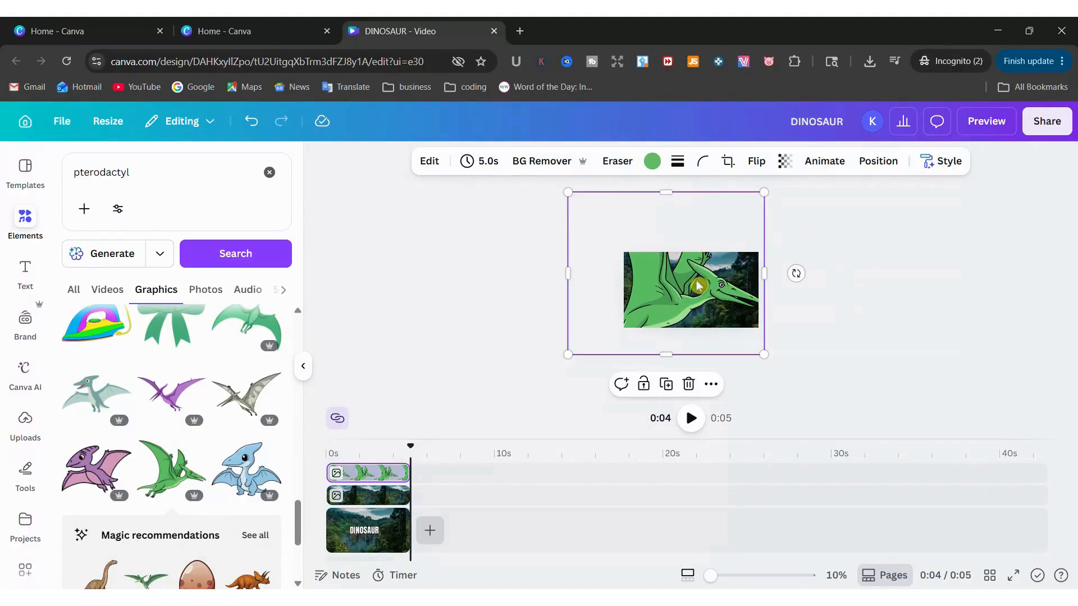
# Delete the plain waterfall overlay clip, and enlarge the pterodactyl further while shifting it left over the DINOSAUR scene
pyautogui.click(382, 497)
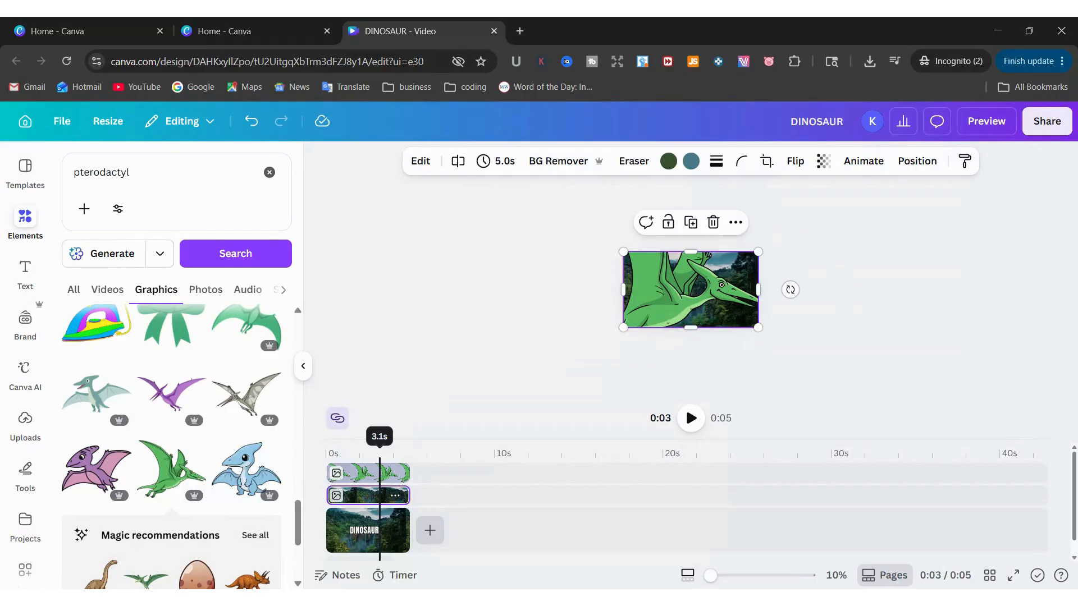
pyautogui.press('Delete')
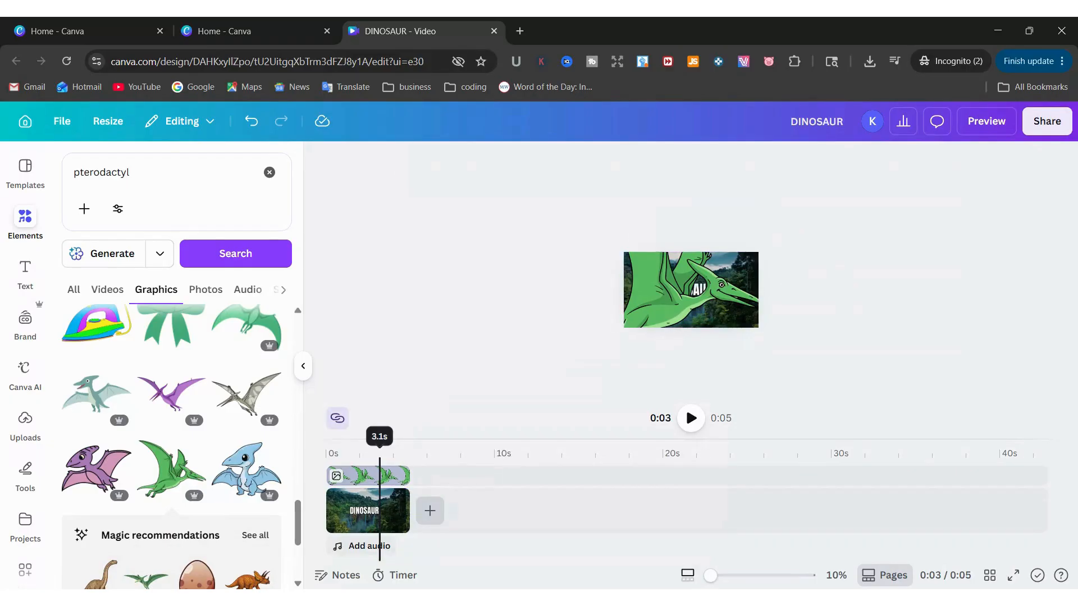
pyautogui.click(659, 316)
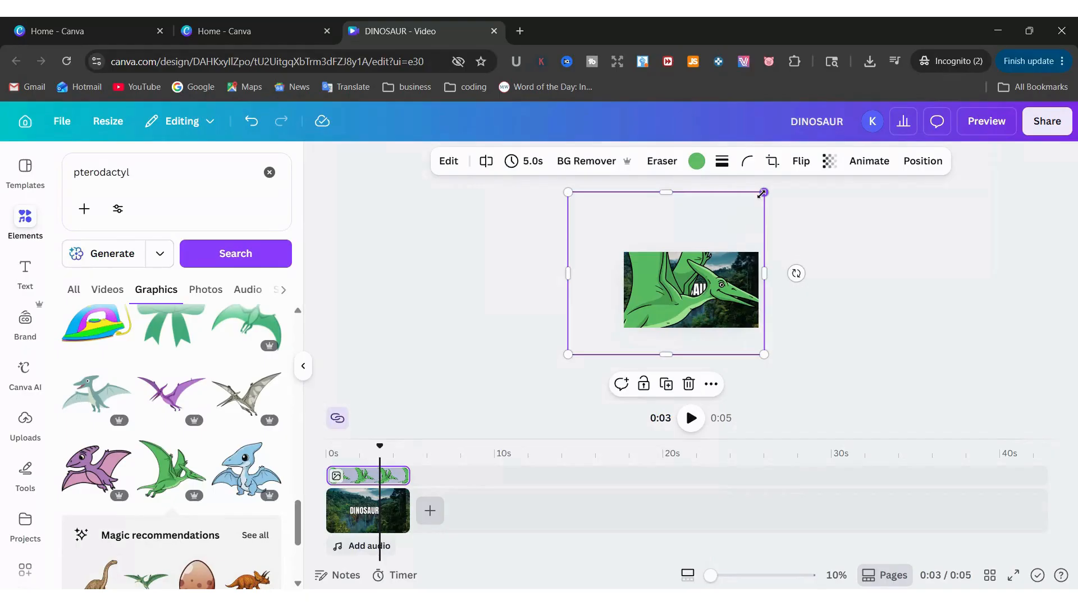
pyautogui.moveTo(762, 193); pyautogui.dragTo(806, 180)
pyautogui.moveTo(667, 321); pyautogui.dragTo(609, 324)
pyautogui.moveTo(515, 366); pyautogui.dragTo(492, 366)
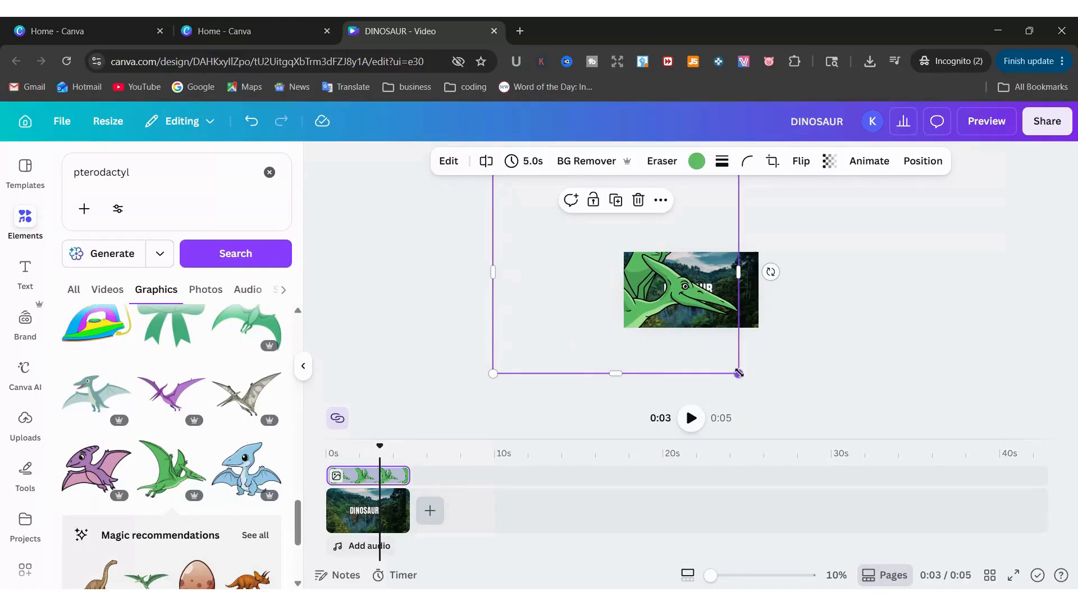
# Fine-tune the pterodactyl's size and position so its head and beak cover the DINOSAUR title
pyautogui.moveTo(738, 372); pyautogui.dragTo(753, 380)
pyautogui.moveTo(686, 288)
pyautogui.mouseDown()
pyautogui.moveTo(666, 278)
pyautogui.moveTo(678, 281)
pyautogui.mouseUp()
pyautogui.moveTo(743, 375); pyautogui.dragTo(751, 371)
pyautogui.moveTo(700, 280); pyautogui.dragTo(693, 305)
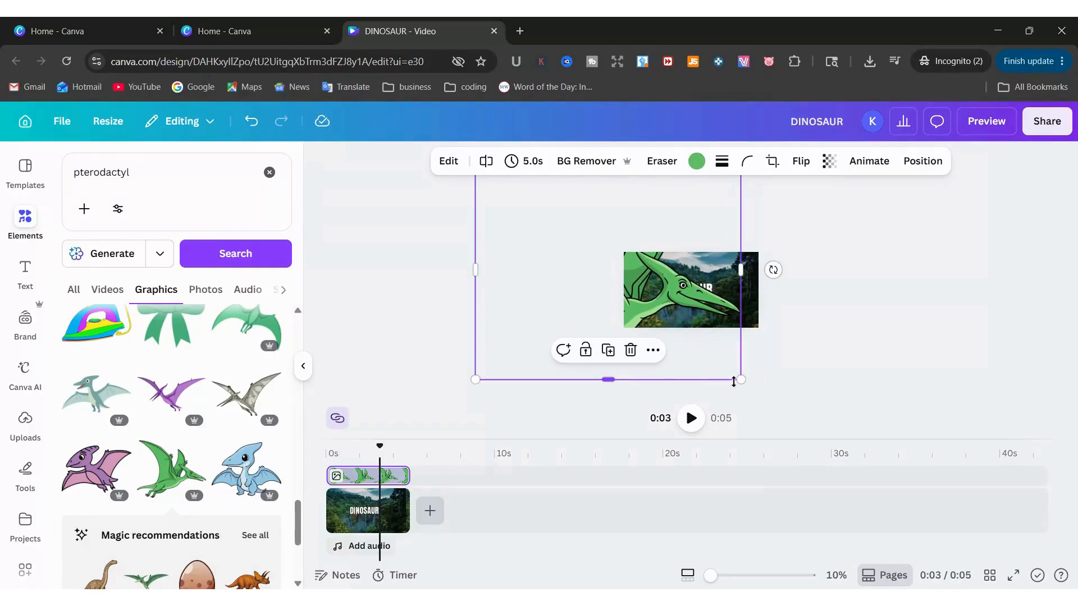
pyautogui.moveTo(741, 379); pyautogui.dragTo(752, 384)
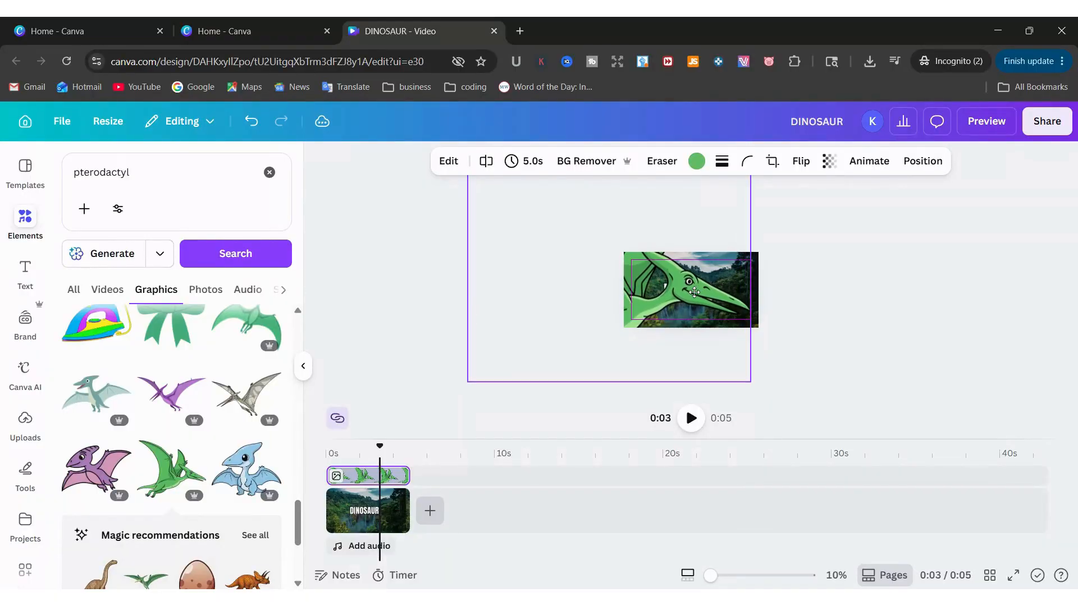
pyautogui.moveTo(694, 292); pyautogui.dragTo(691, 292)
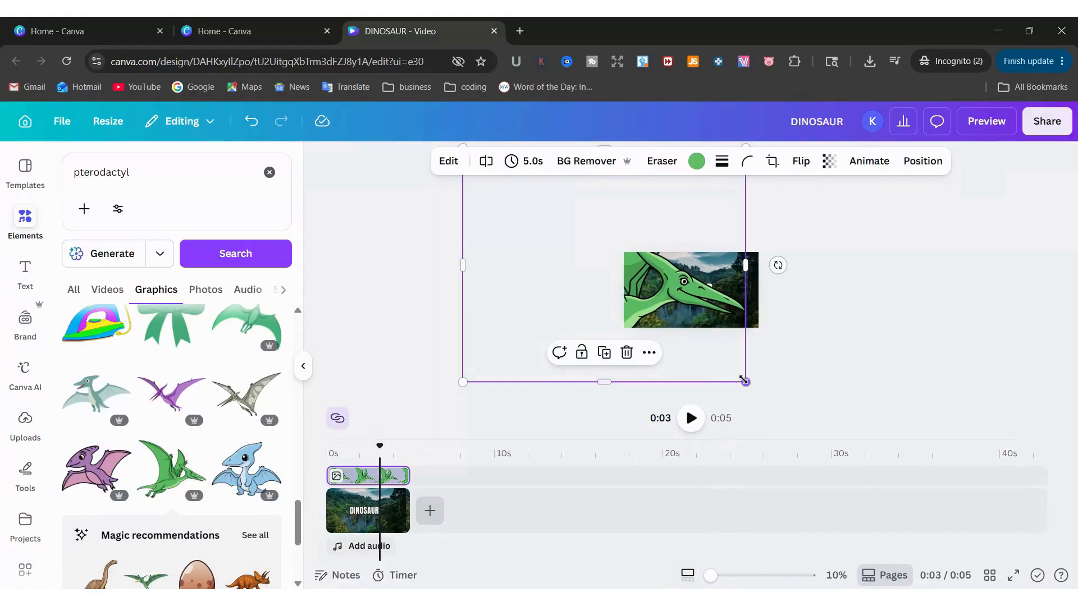
pyautogui.moveTo(745, 381); pyautogui.dragTo(757, 385)
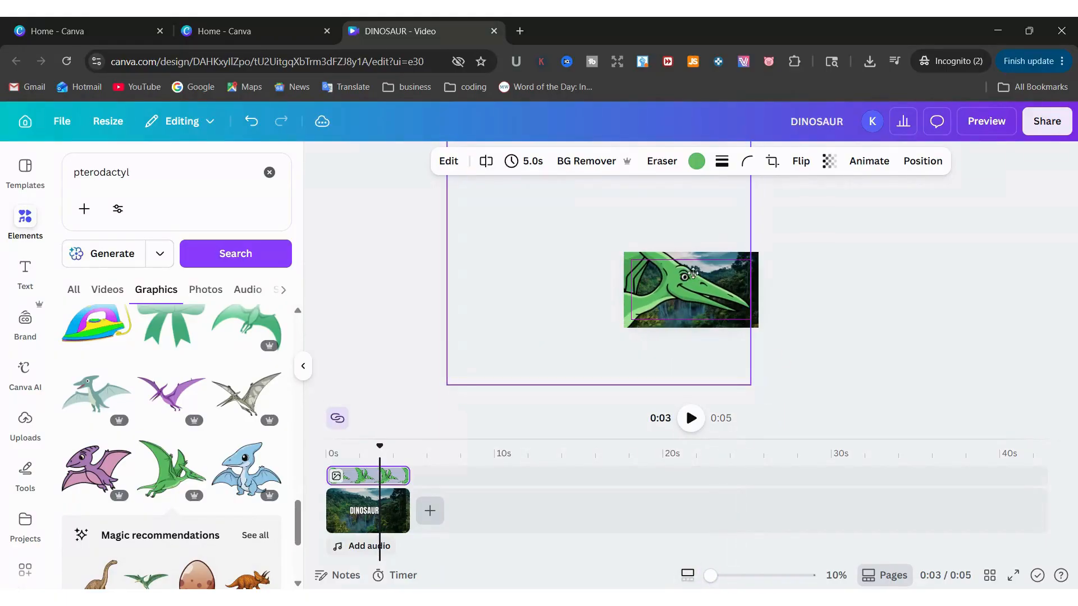
pyautogui.click(686, 274)
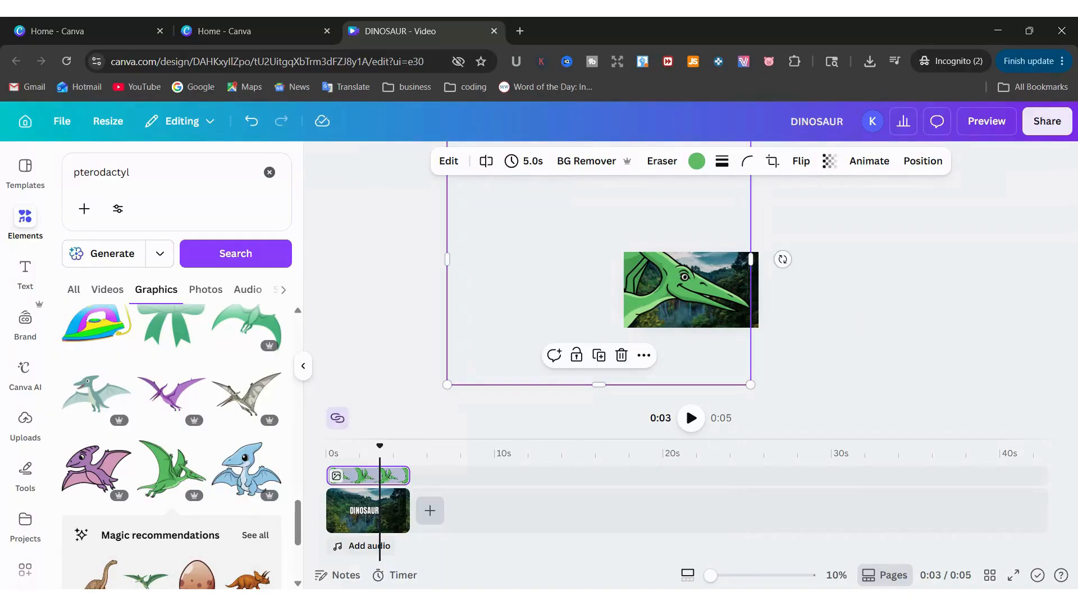
pyautogui.moveTo(749, 385); pyautogui.dragTo(749, 385)
pyautogui.click(829, 284)
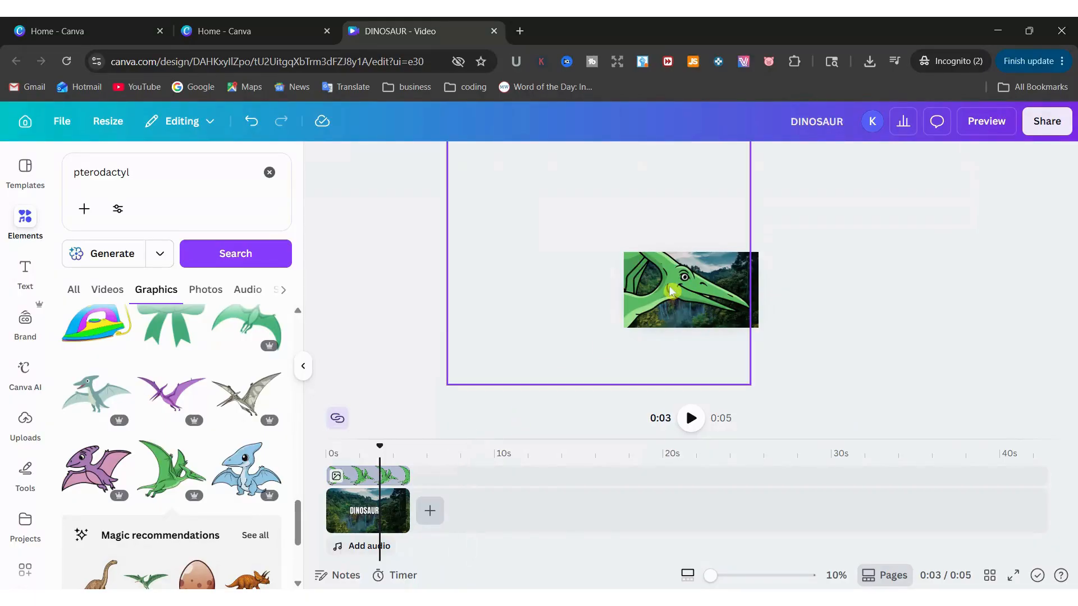
# Duplicate the pterodactyl clip and place the copy directly after the original, starting at about 5s
pyautogui.click(374, 477)
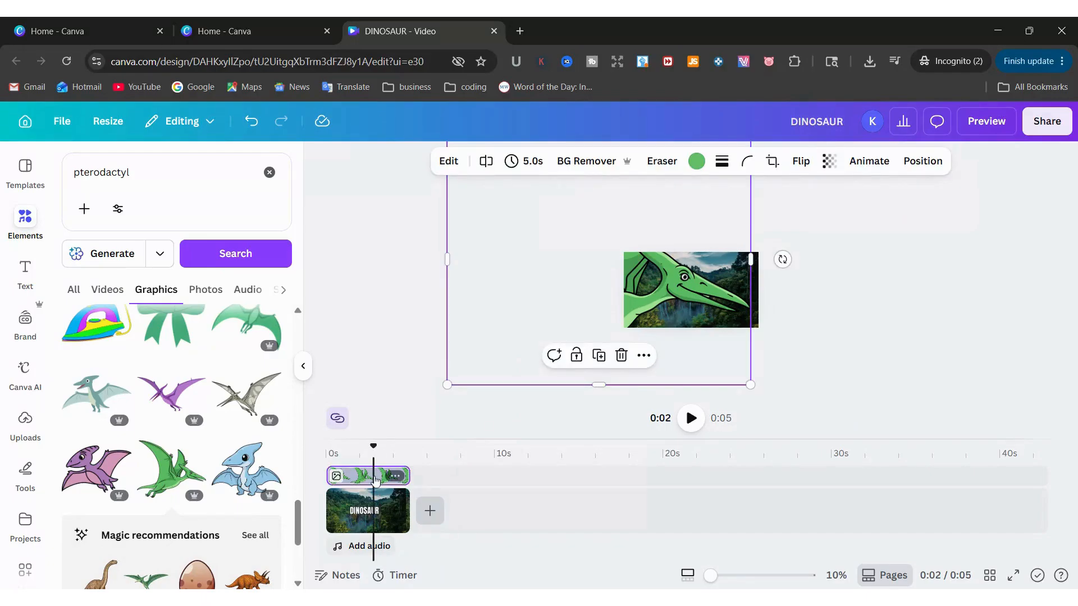
pyautogui.hotkey('ctrl', 'd')
pyautogui.click(380, 493)
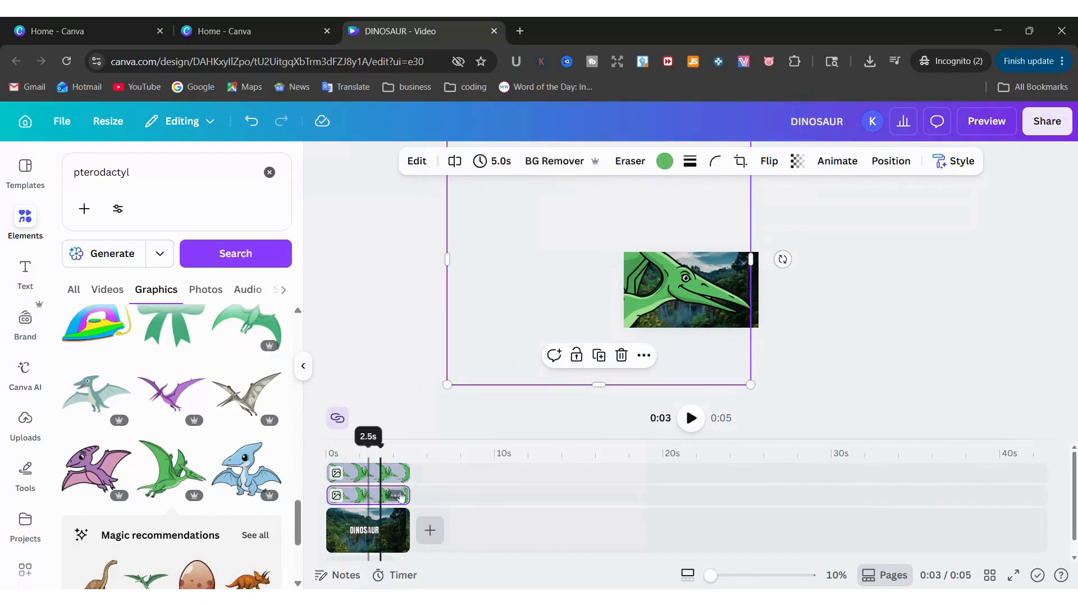
pyautogui.moveTo(369, 490); pyautogui.dragTo(451, 493)
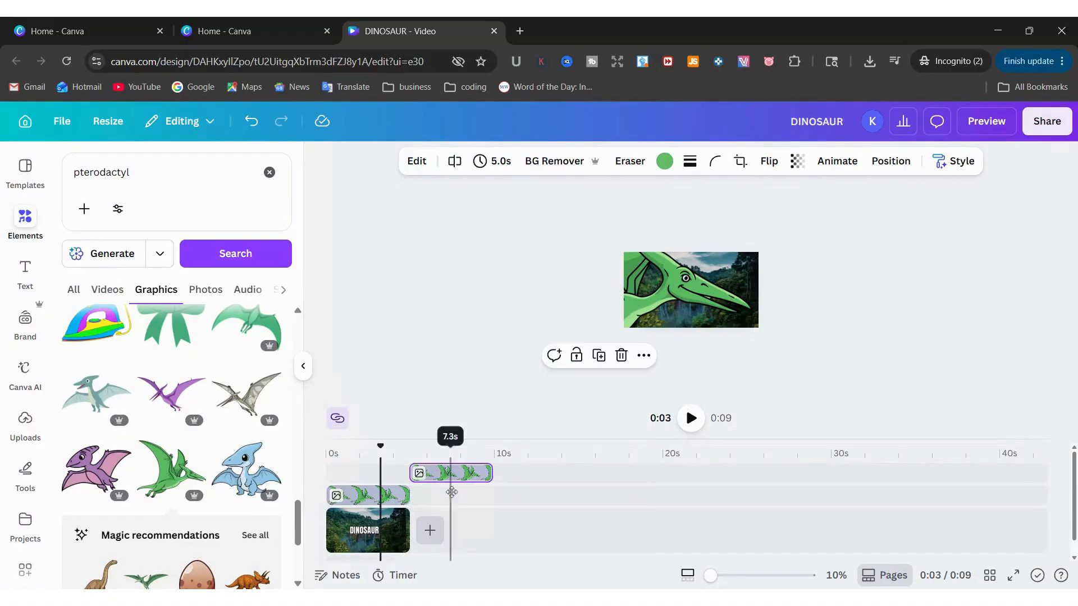
# Duplicate the DINOSAUR clip and align the second pterodactyl clip above the copy, on the same track as the first
pyautogui.click(362, 534)
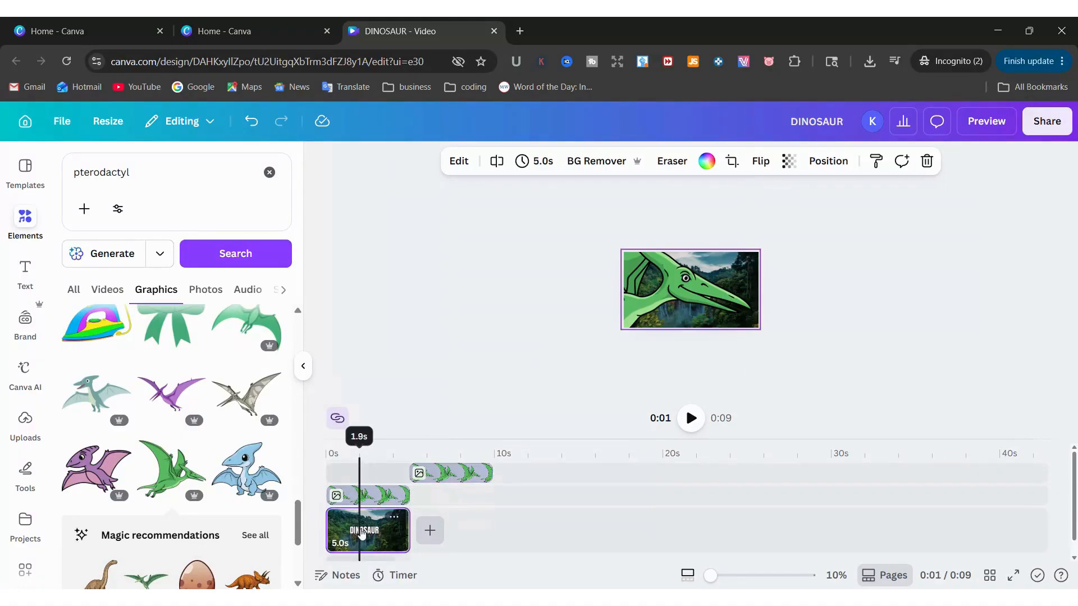
pyautogui.hotkey('ctrl', 'd')
pyautogui.click(454, 475)
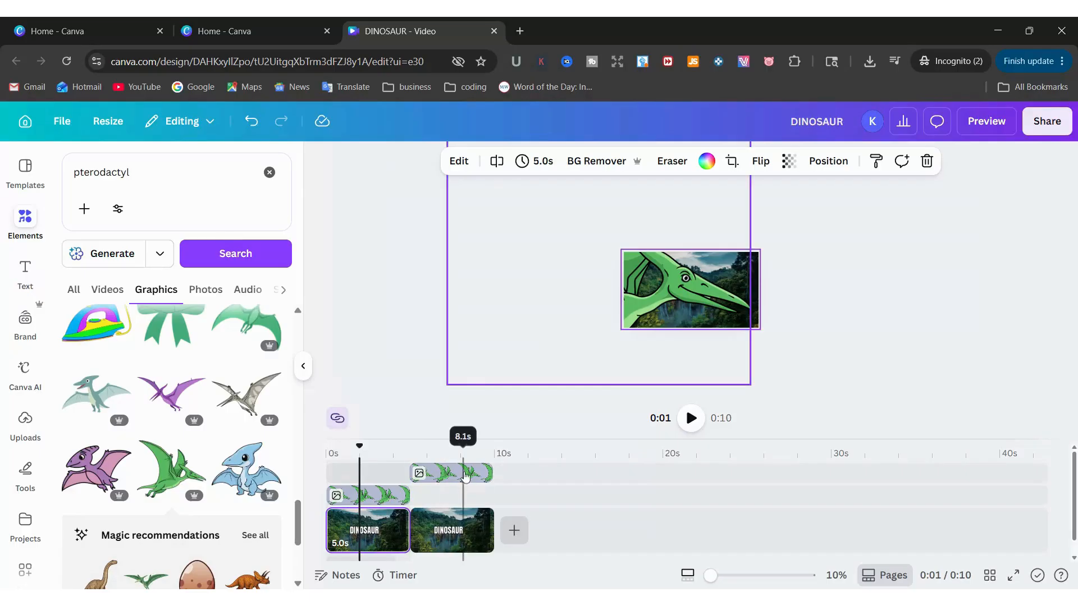
pyautogui.moveTo(455, 476); pyautogui.dragTo(456, 493)
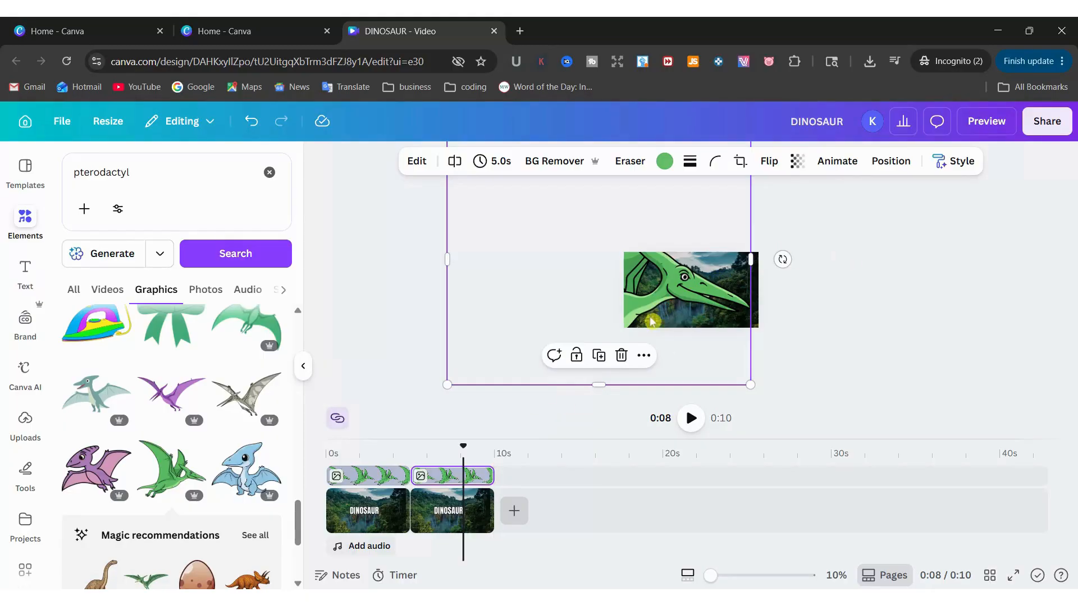
# Try to slide the second pterodactyl out of the video frame to the right
pyautogui.click(438, 477)
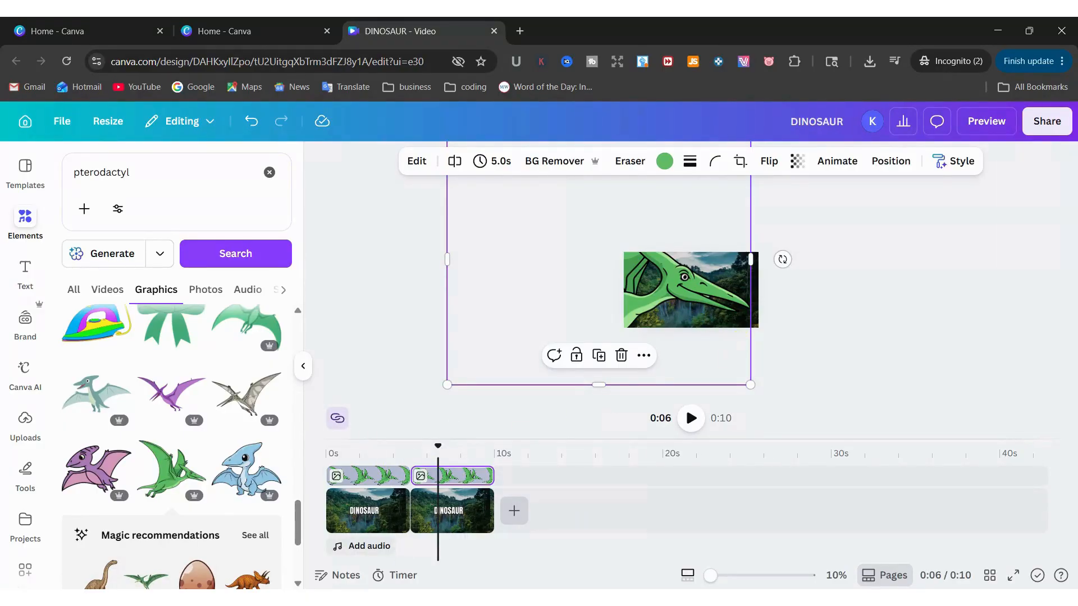
pyautogui.moveTo(659, 293); pyautogui.dragTo(737, 294)
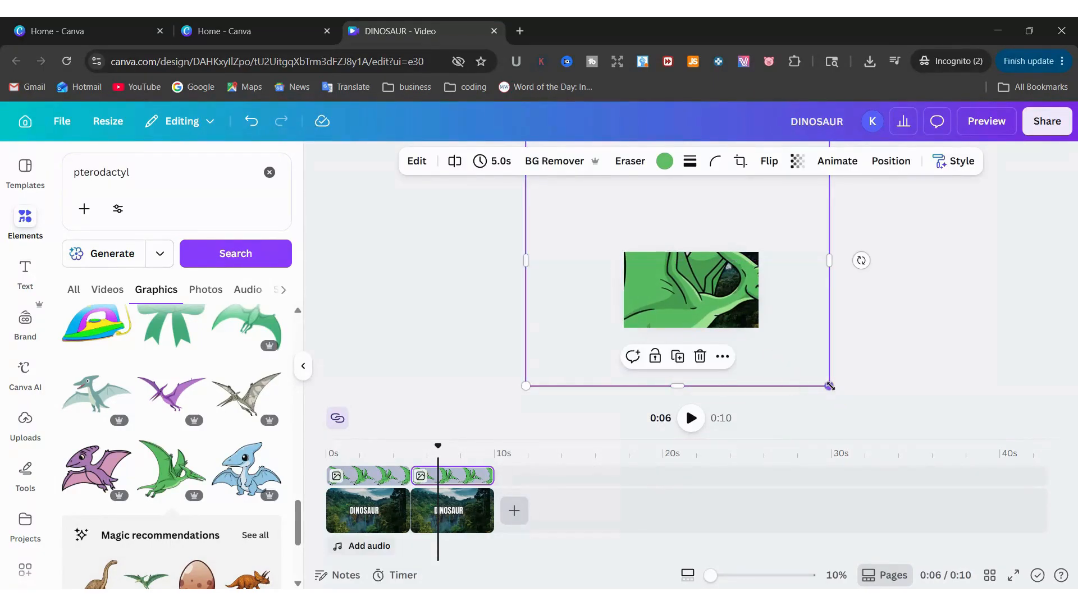
pyautogui.click(709, 303)
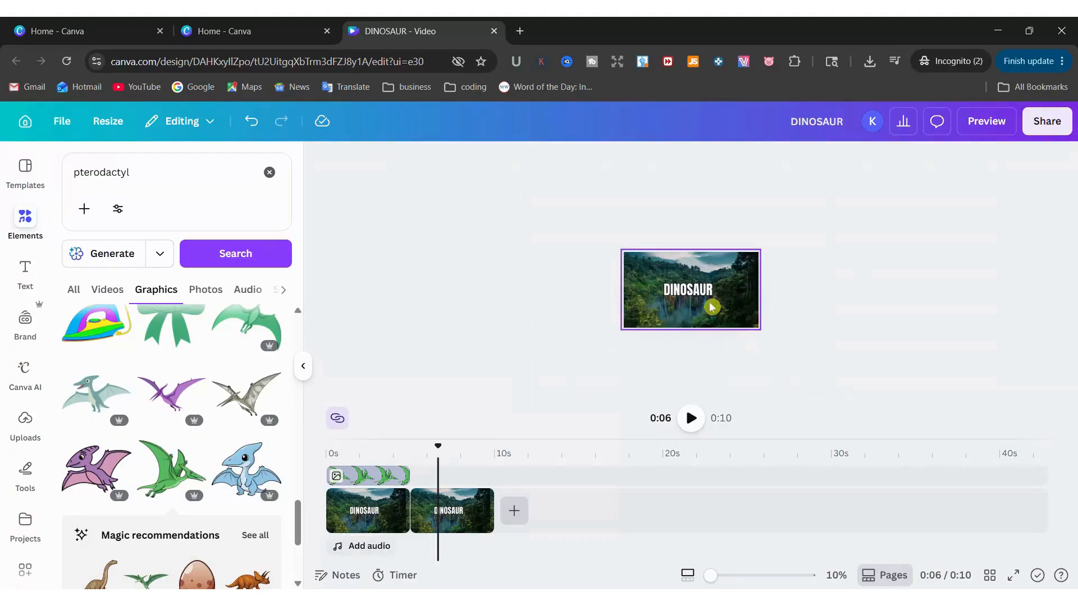
# Shift the first pterodactyl to the right and shrink it so its body and wings cover the DINOSAUR title
pyautogui.click(373, 452)
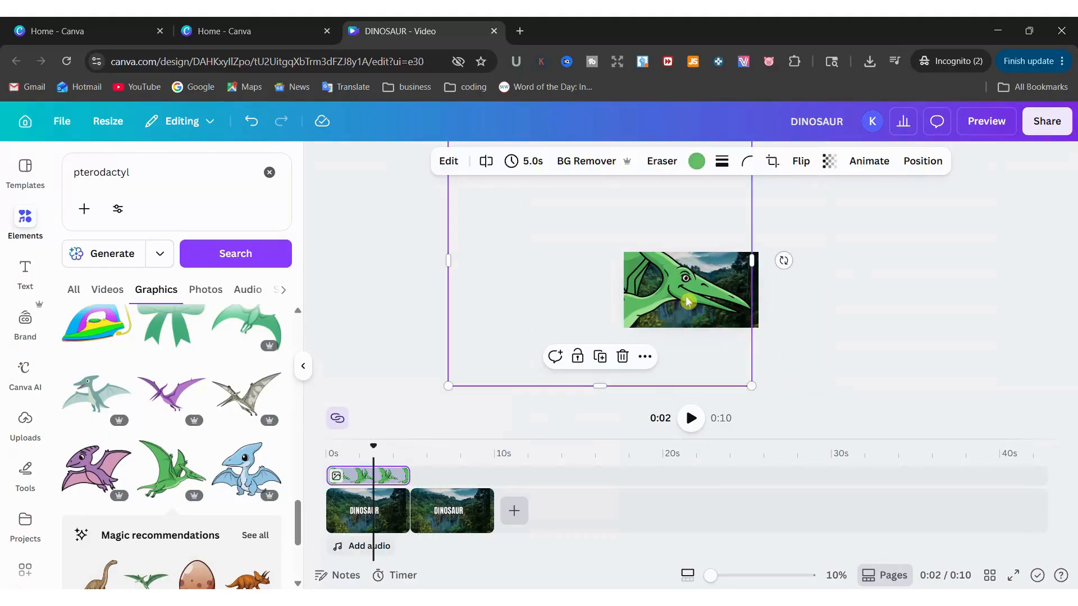
pyautogui.moveTo(688, 301); pyautogui.dragTo(765, 309)
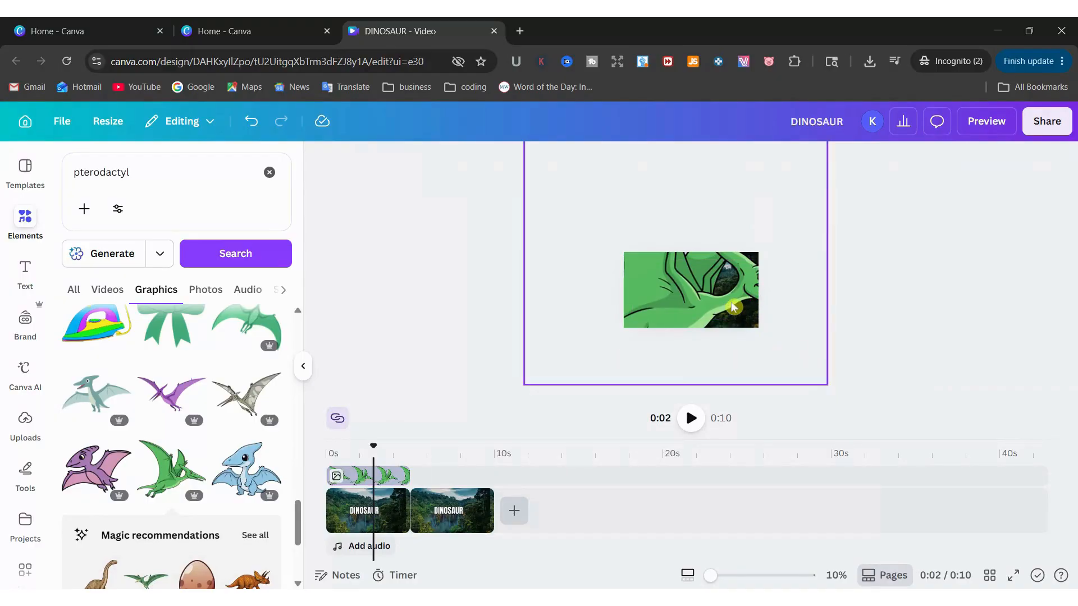
pyautogui.moveTo(827, 387); pyautogui.dragTo(804, 374)
pyautogui.moveTo(696, 298); pyautogui.dragTo(716, 302)
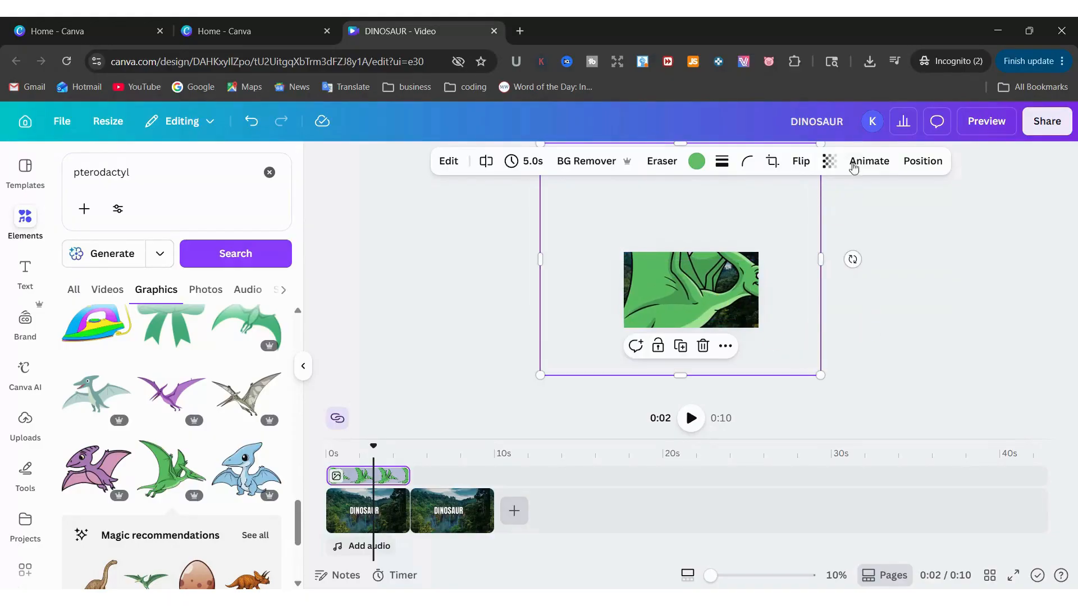
pyautogui.moveTo(818, 144); pyautogui.dragTo(777, 167)
pyautogui.moveTo(708, 316); pyautogui.dragTo(724, 321)
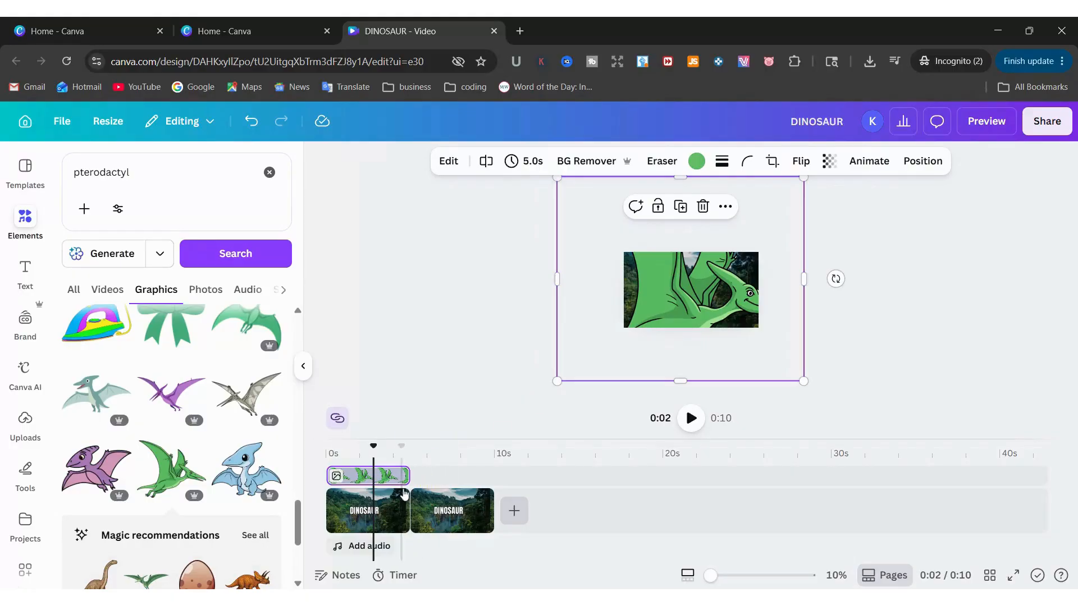
# Duplicate the resized pterodactyl clip and place the copy above the second DINOSAUR clip, right after the first pterodactyl
pyautogui.click(369, 476)
pyautogui.hotkey('ctrl', 'd')
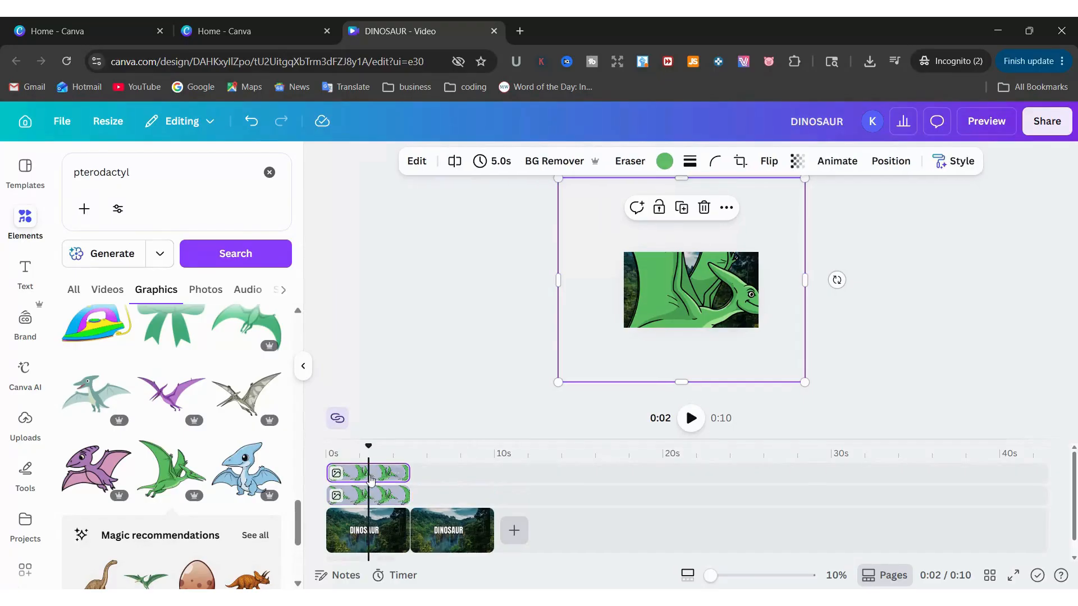
pyautogui.moveTo(370, 495); pyautogui.dragTo(452, 471)
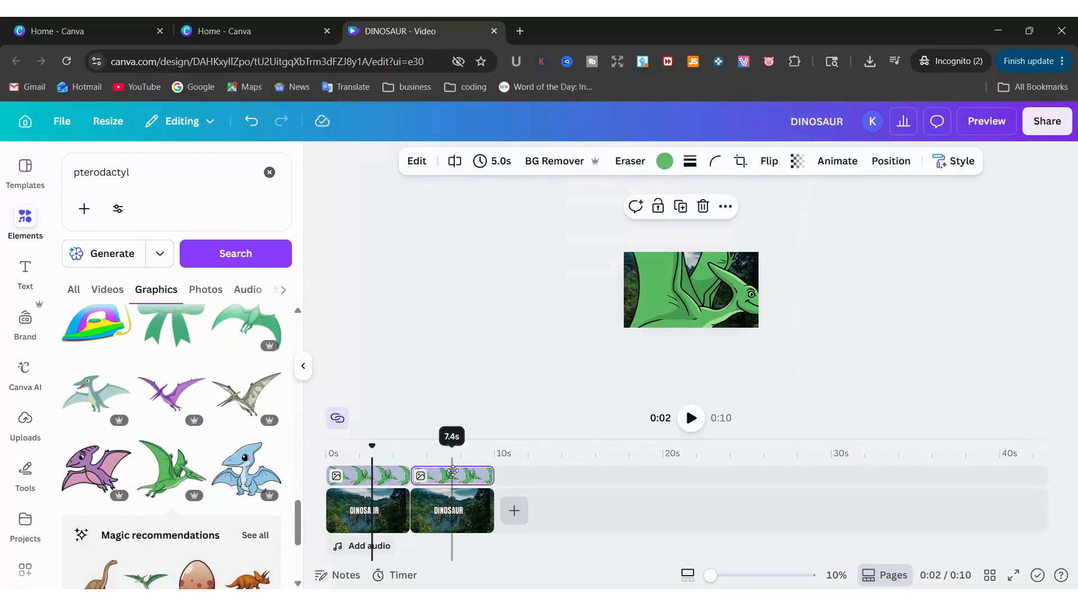
# Move the second clip's pterodactyl past the frame's right edge to uncover the DINOSAUR title
pyautogui.click(679, 305)
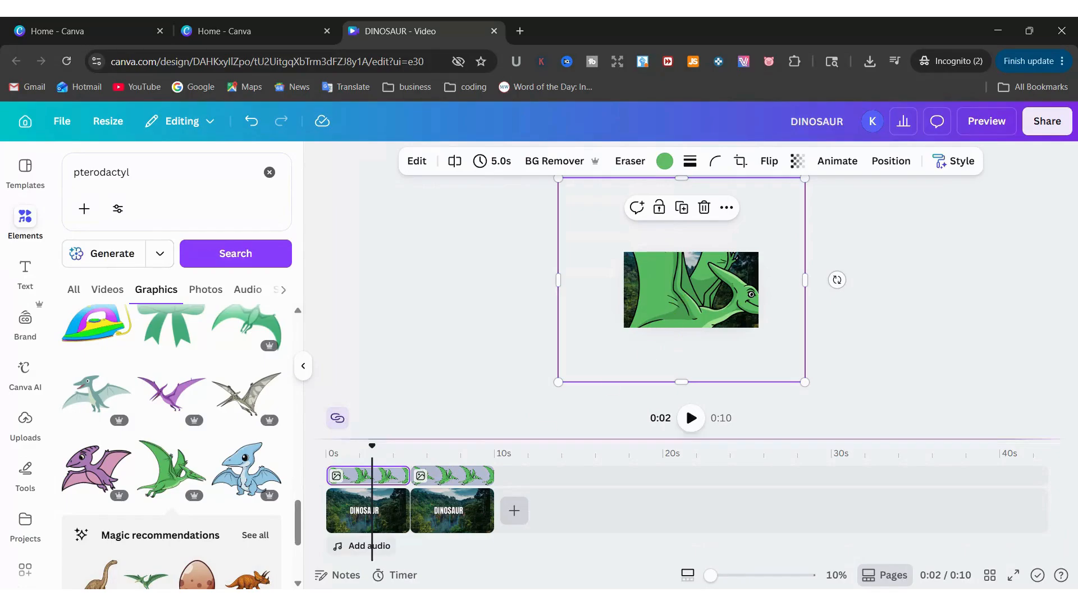
pyautogui.click(456, 476)
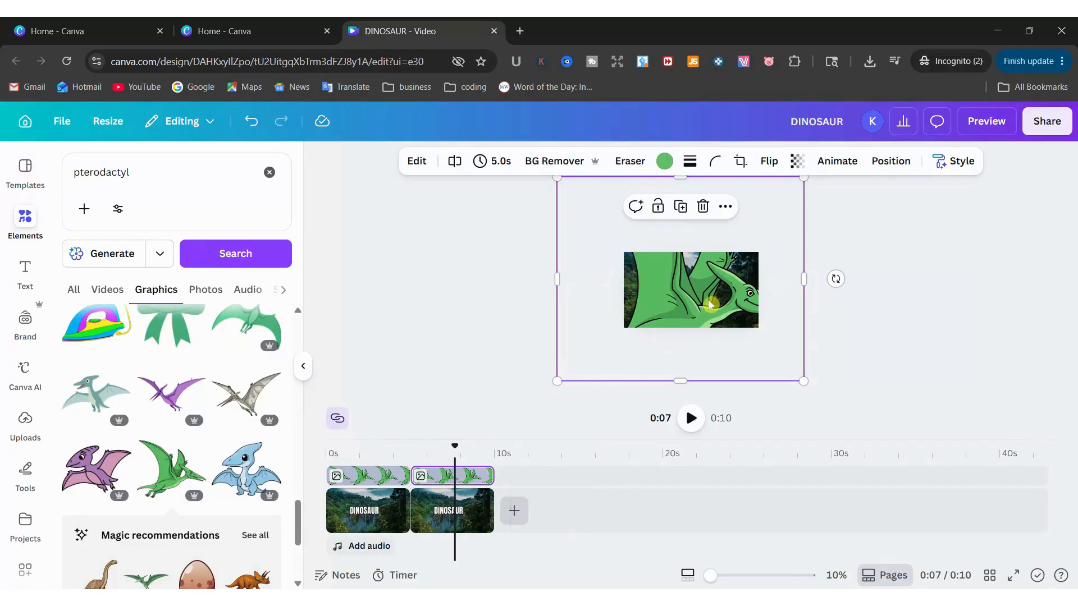
pyautogui.moveTo(674, 309); pyautogui.dragTo(805, 303)
pyautogui.click(460, 313)
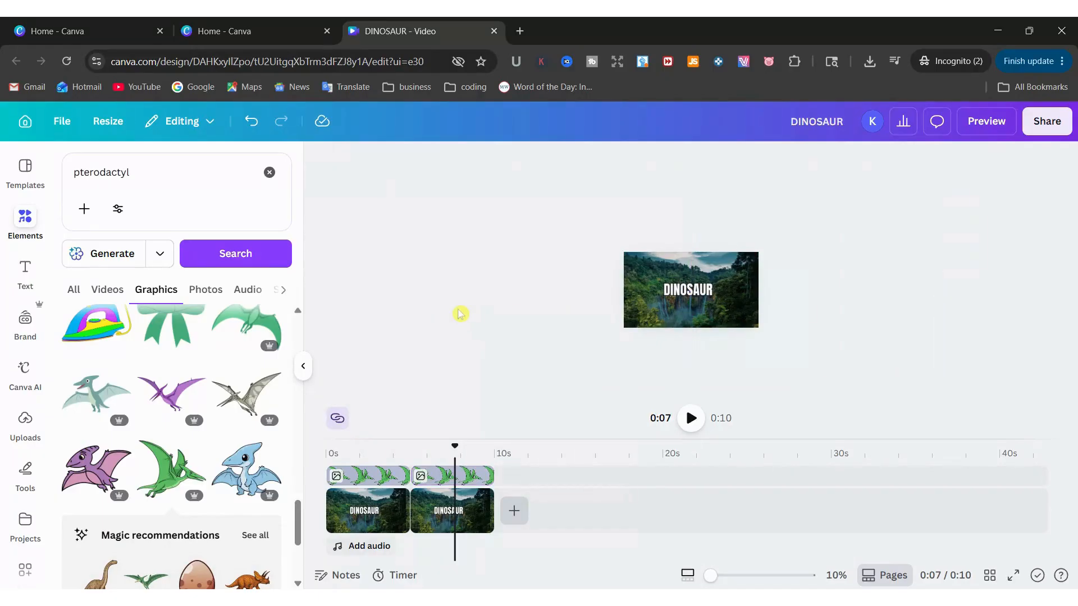
# Add a 2.5-second Match & Move transition between the two DINOSAUR clips and preview the video
pyautogui.click(407, 511)
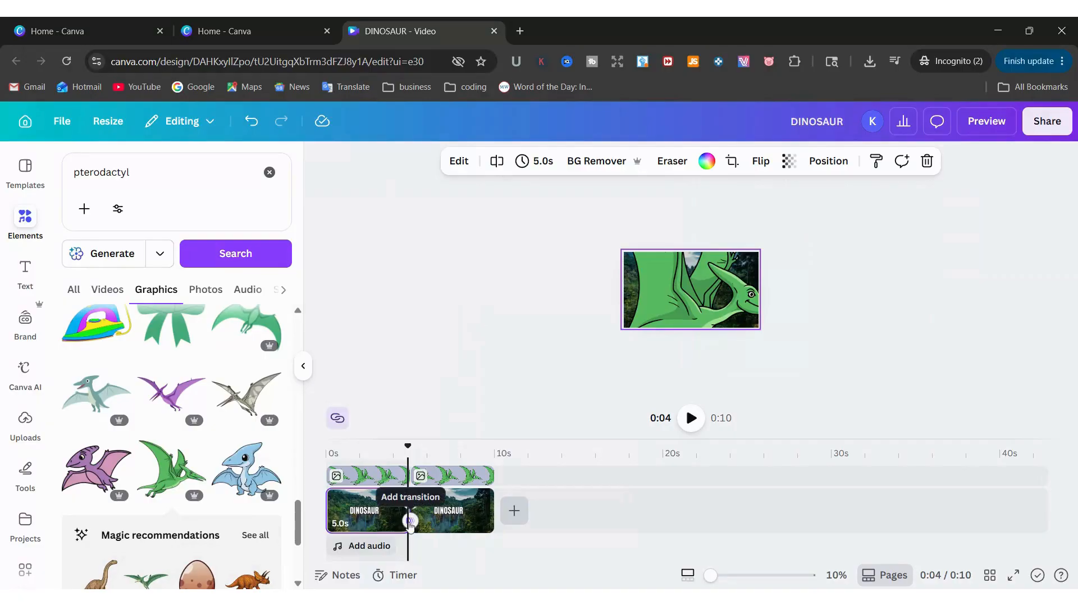
pyautogui.click(410, 522)
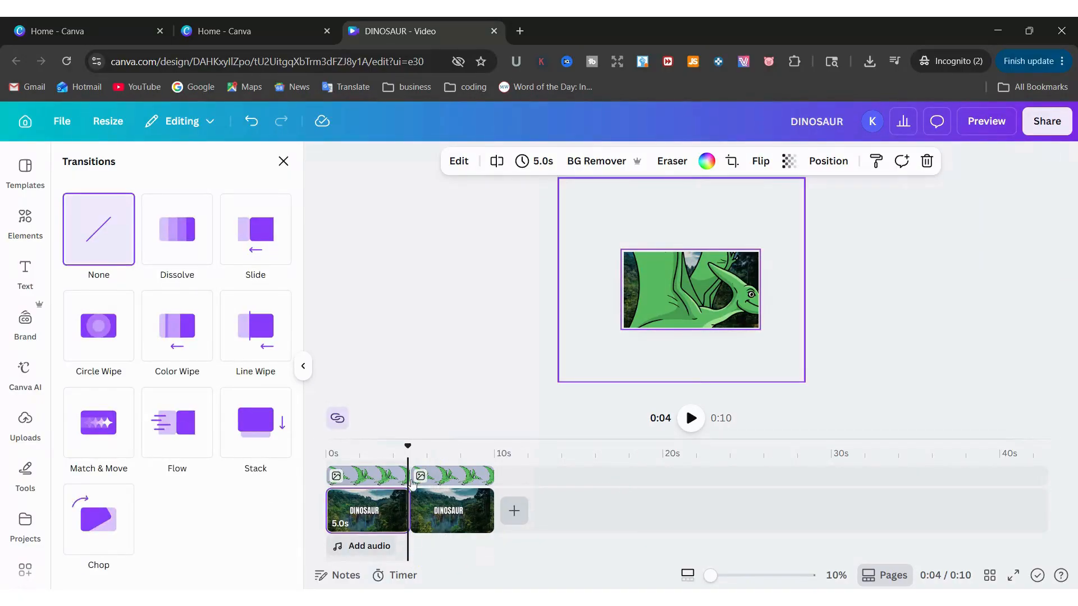
pyautogui.click(102, 436)
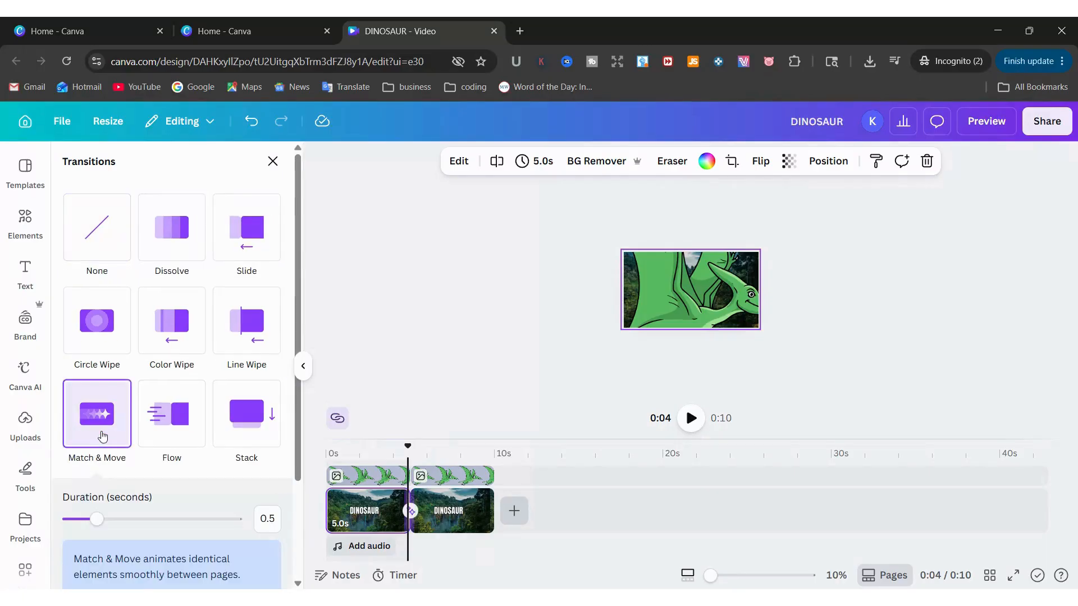
pyautogui.moveTo(110, 398); pyautogui.dragTo(258, 413)
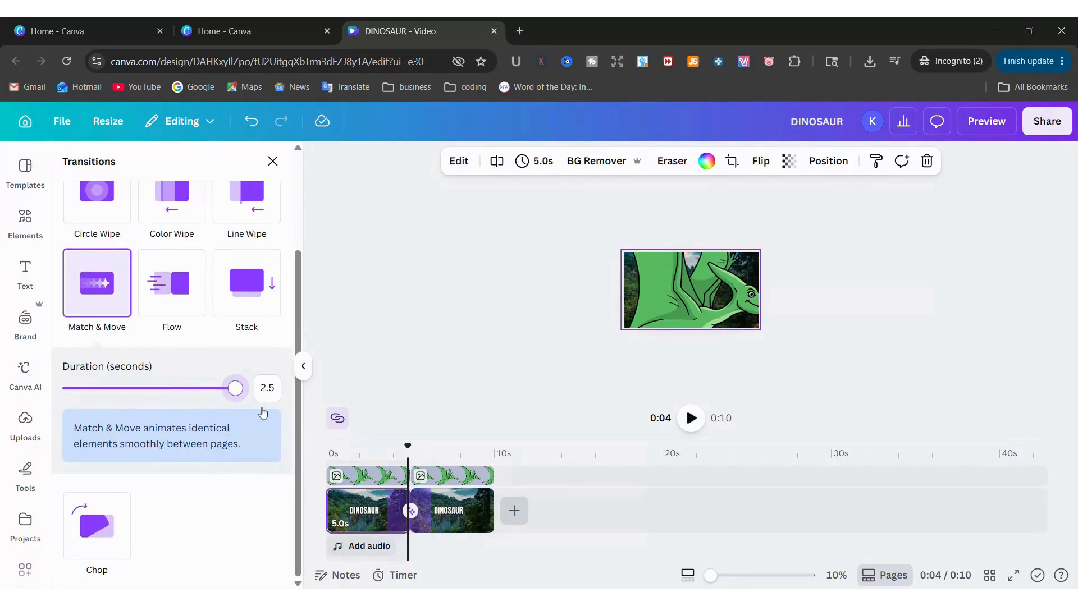
pyautogui.click(994, 125)
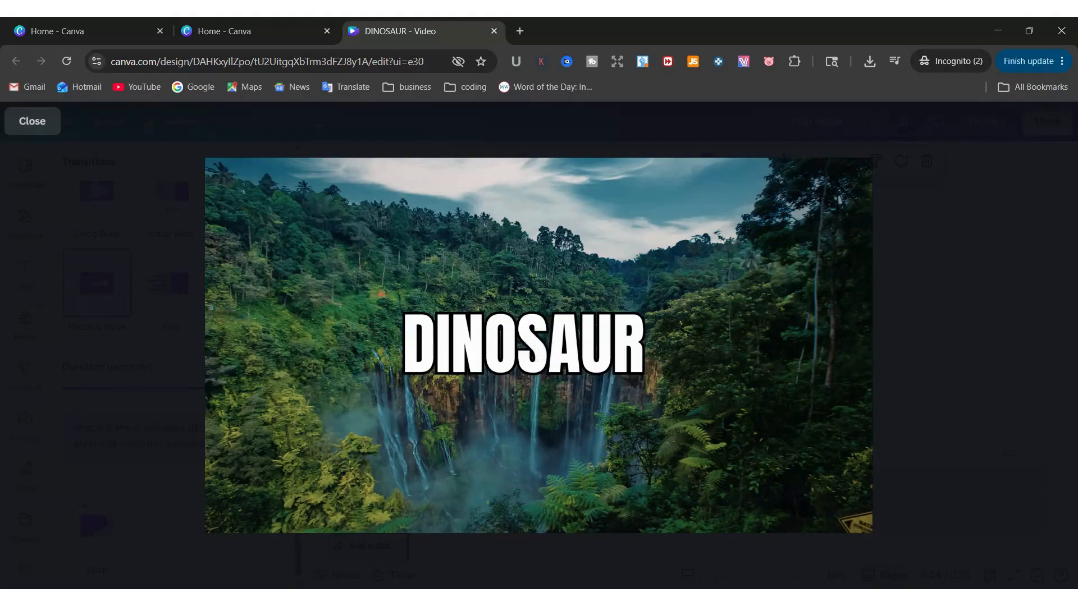
pyautogui.click(34, 123)
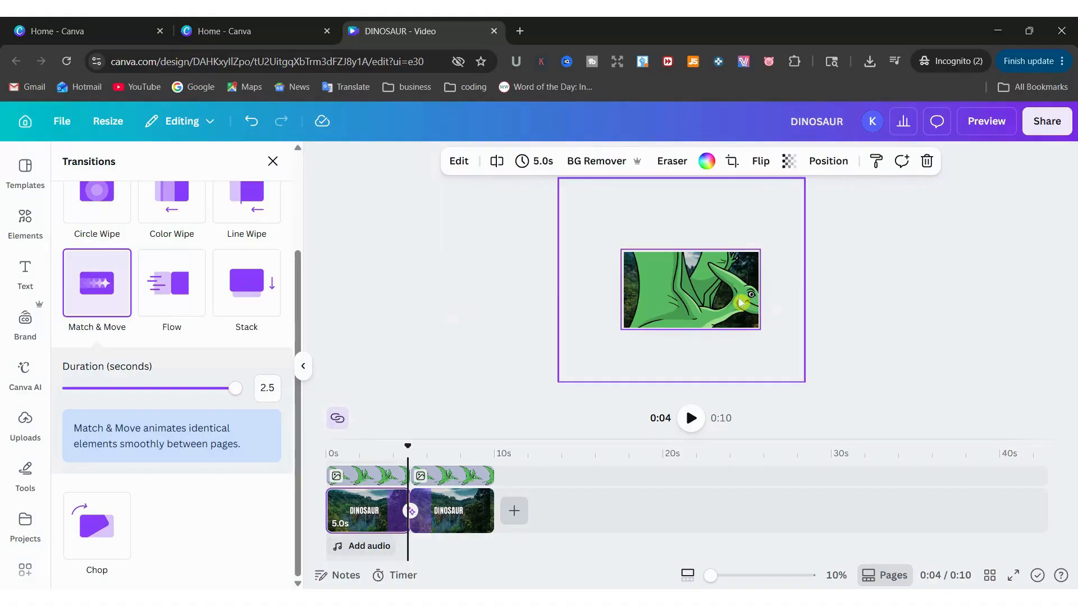